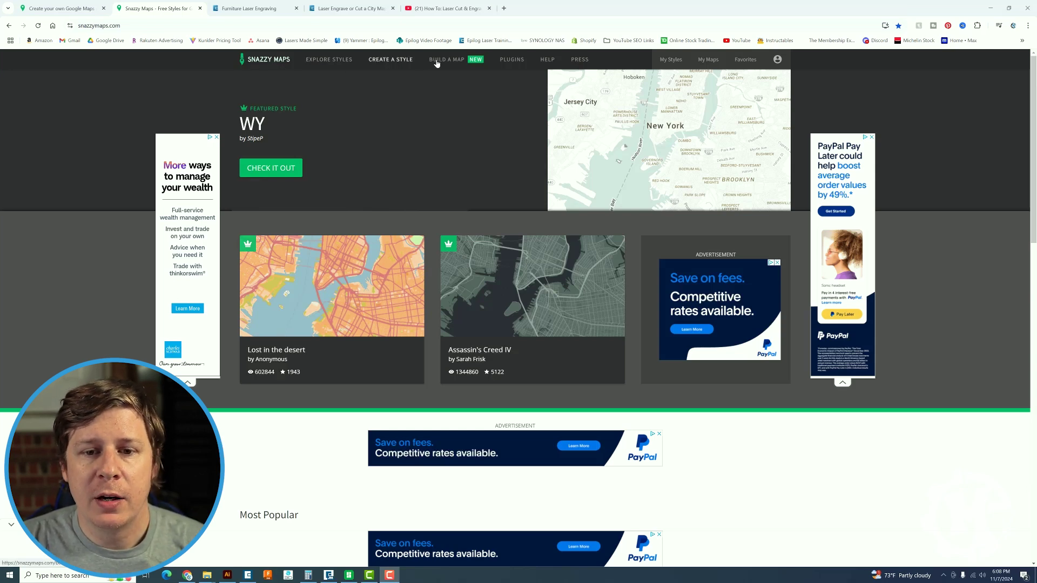
Step: Search the shared map styles for "epilog" and open the "Epilog Laser - Map (Thick Lines)" style
click(337, 64)
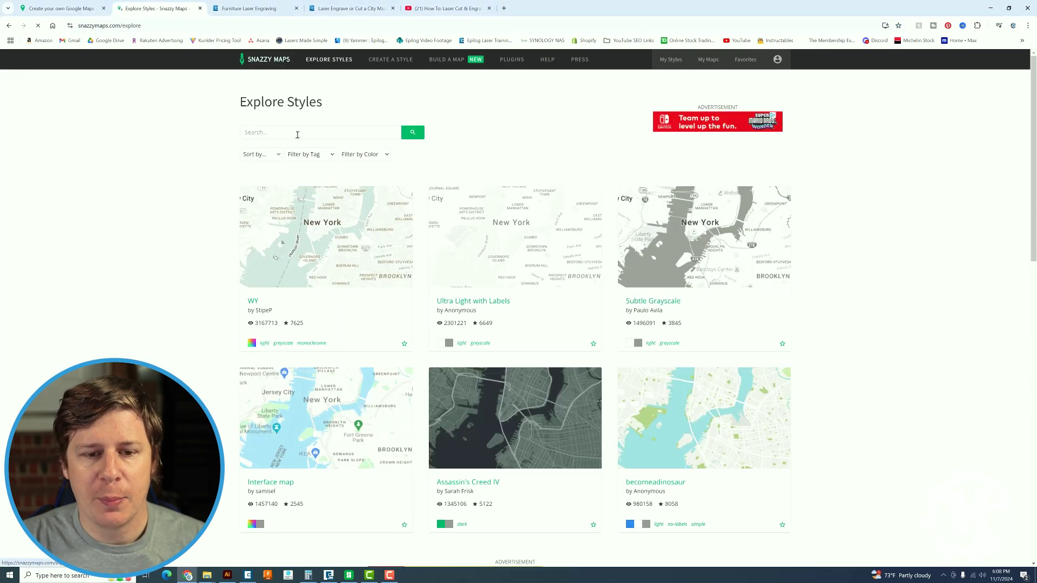
click(290, 132)
text(epilog)
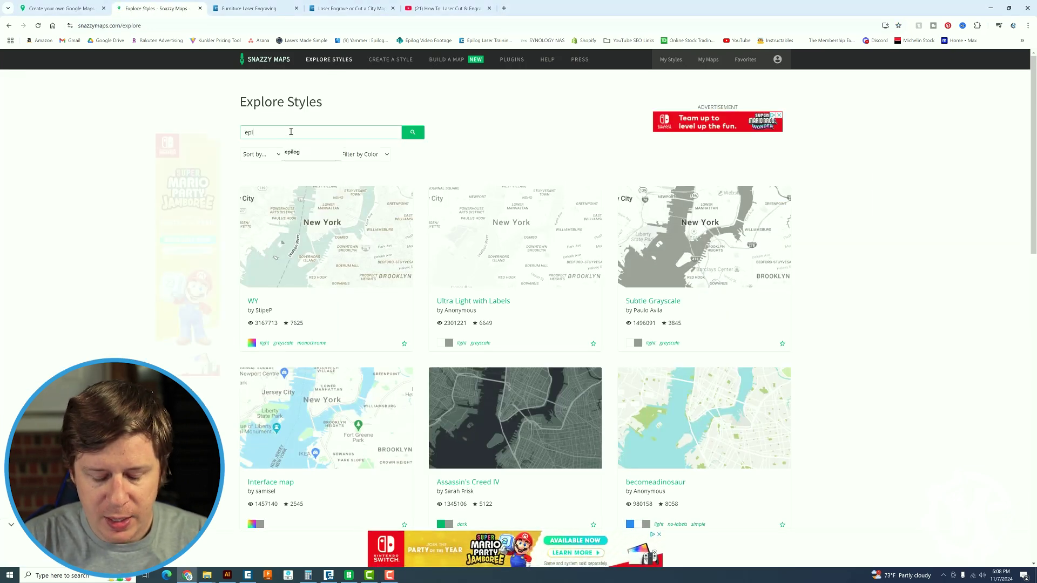
click(411, 132)
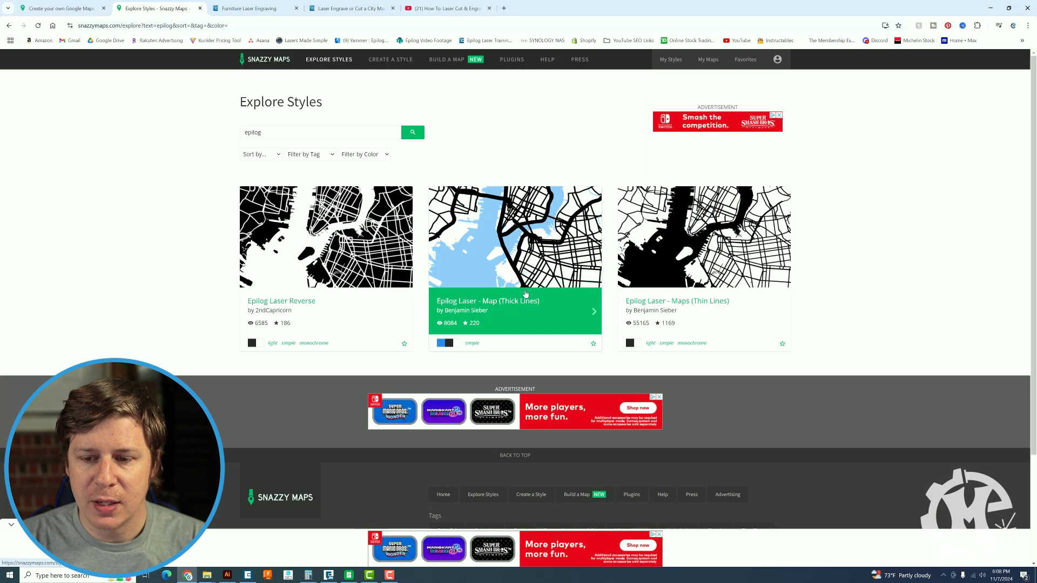
click(488, 306)
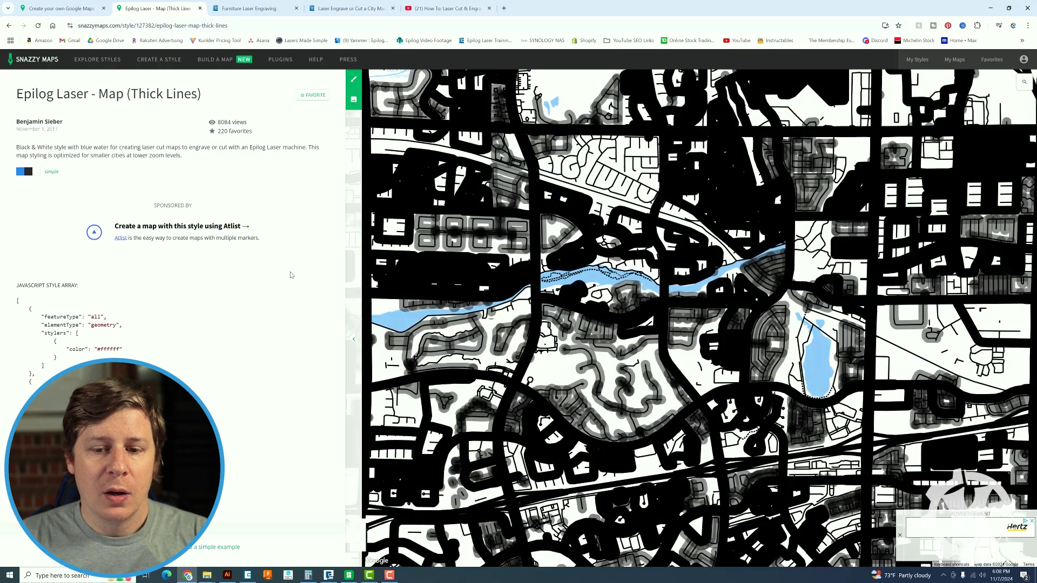
Step: Look up Las Vegas, NV, USA on the style's preview map and show its streets in close view
scroll(547, 314, down, 5)
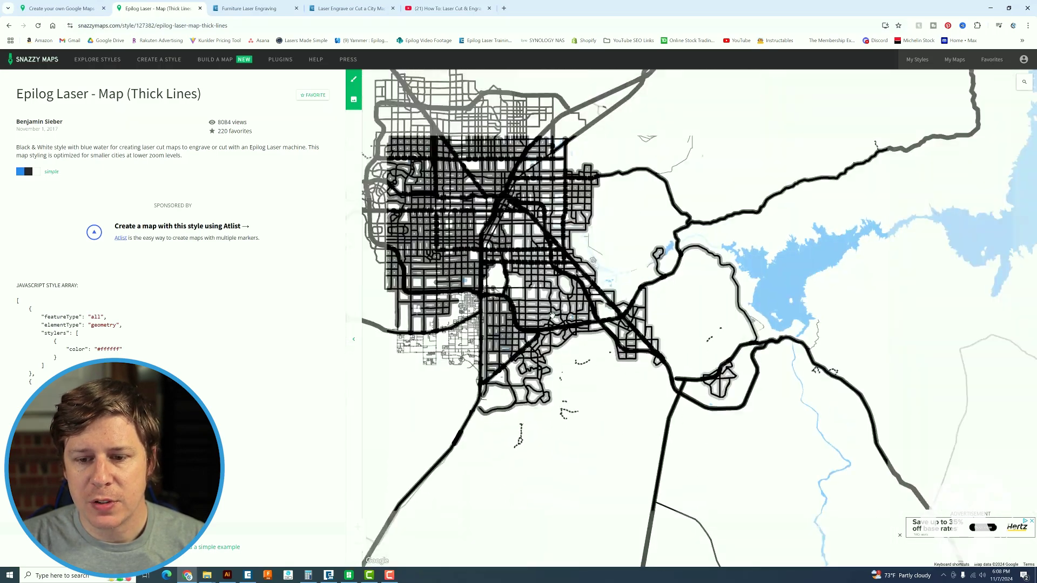
scroll(552, 314, down, 2)
scroll(552, 313, down, 2)
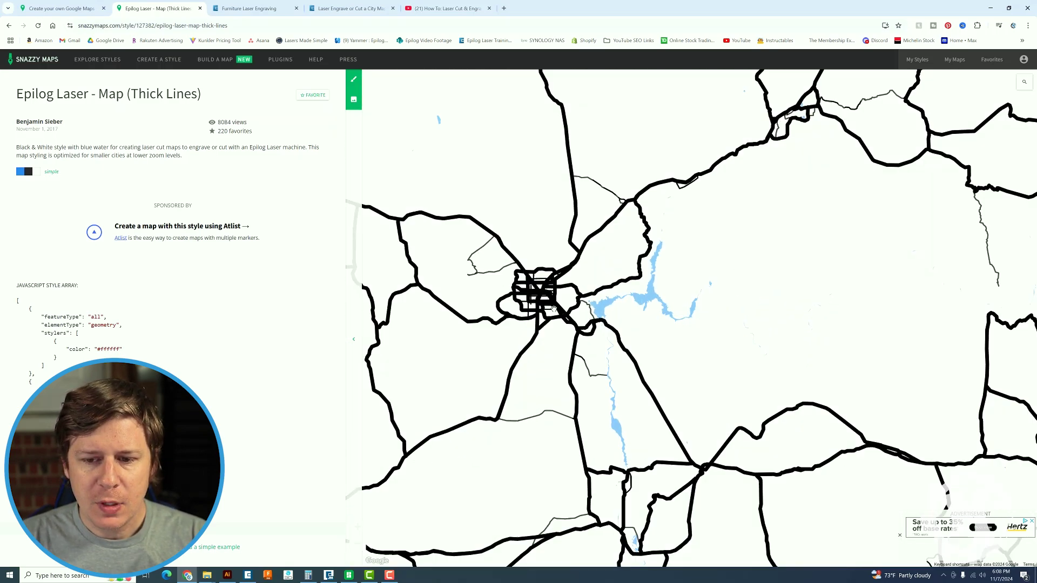
scroll(552, 308, down, 3)
scroll(555, 306, down, 1)
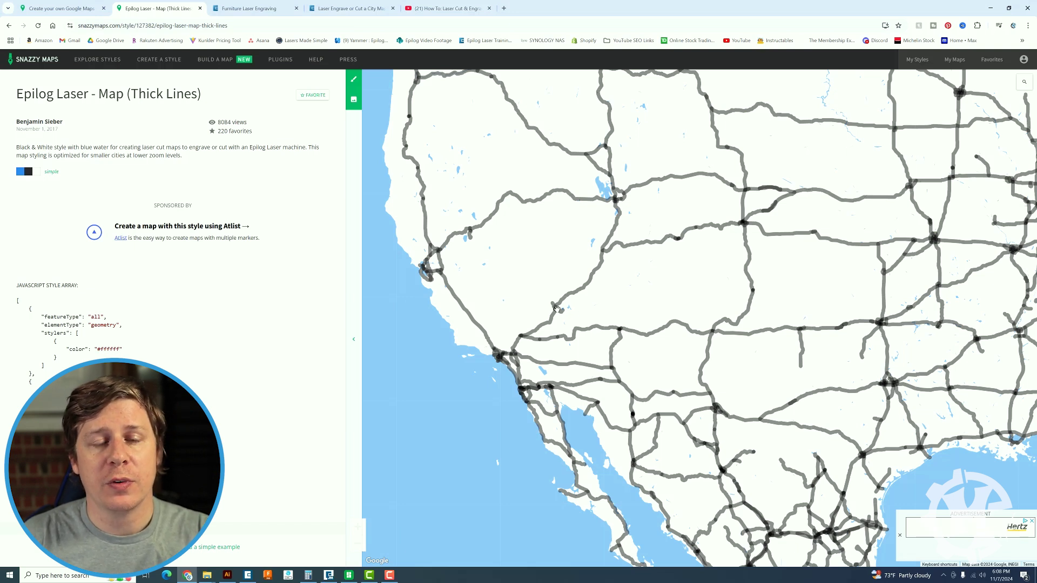
click(1023, 81)
text(las)
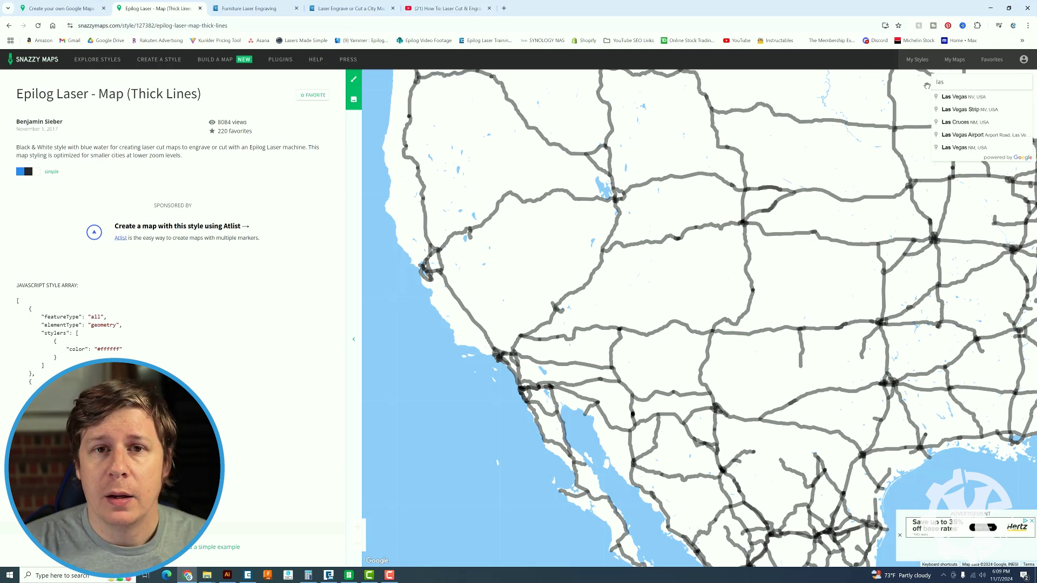
click(950, 98)
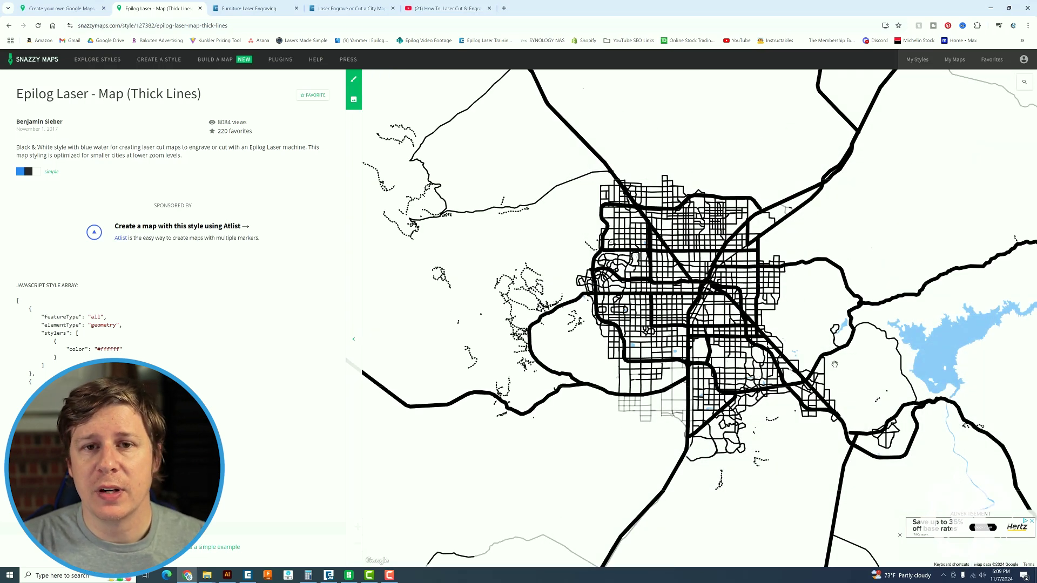
scroll(634, 306, up, 5)
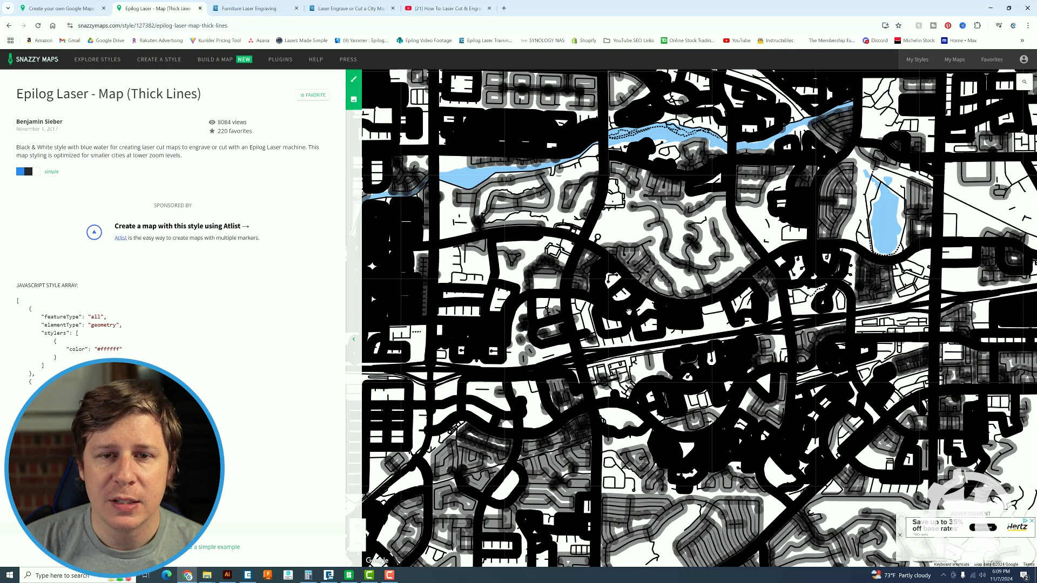
Step: Open the thick-lines style for customization and set the weight of all elements of a road feature to 1.08
click(357, 82)
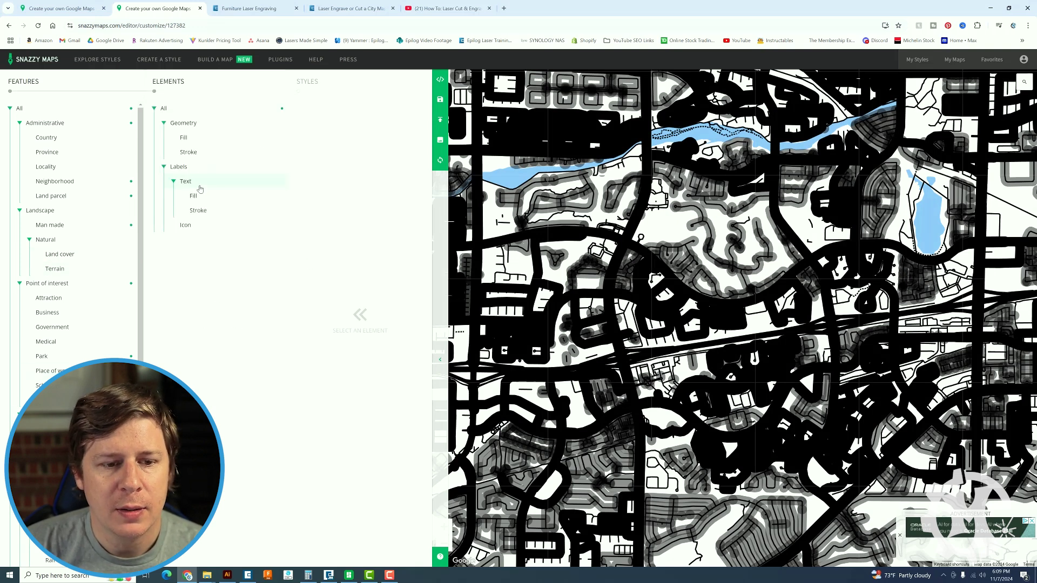
click(202, 210)
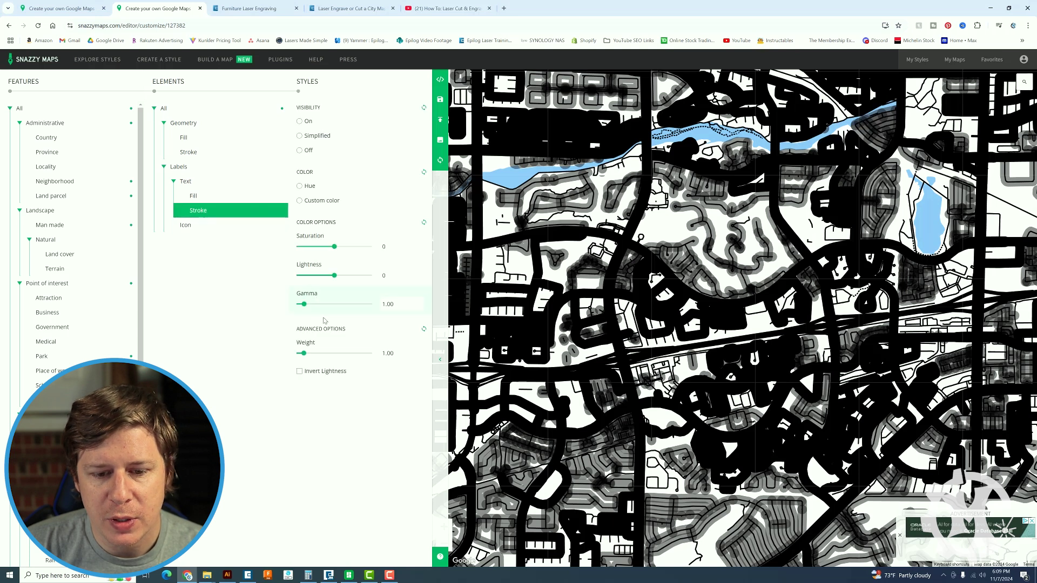
click(184, 108)
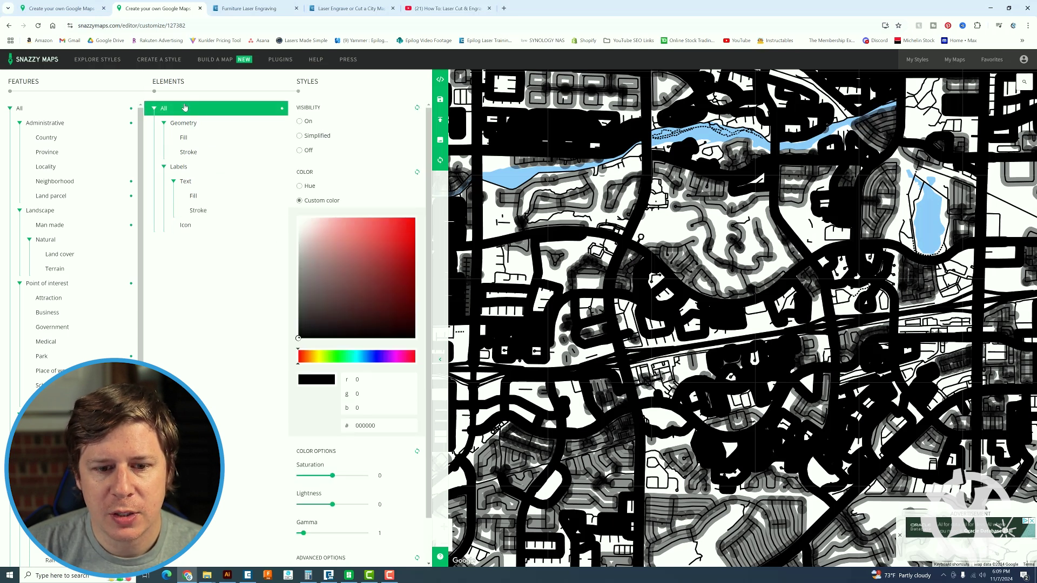
scroll(341, 442, down, 1)
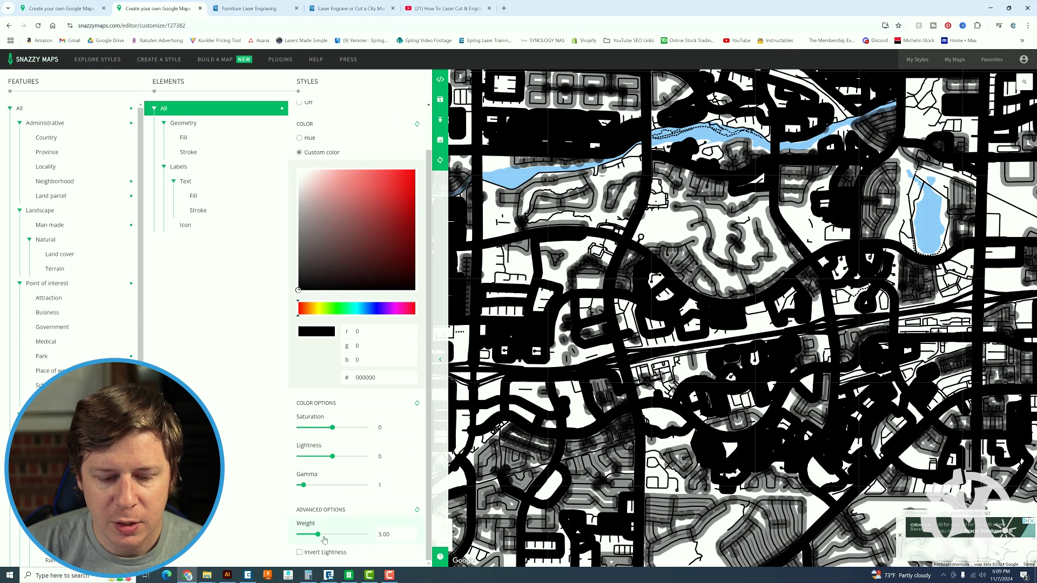
drag(317, 535, 304, 534)
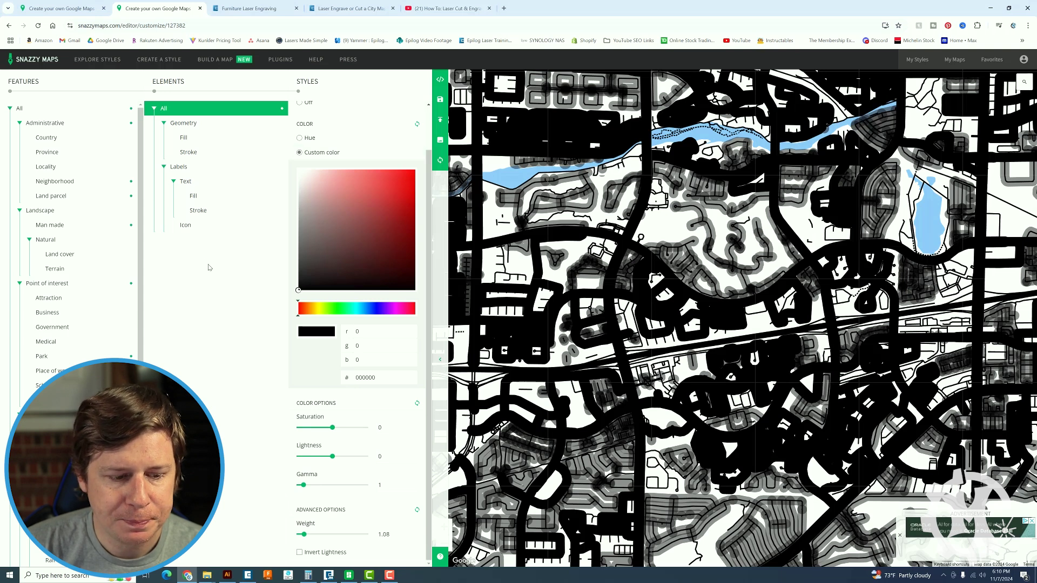
Step: Reduce the weight of all elements for another road feature whose lines are still thick
click(206, 211)
click(196, 152)
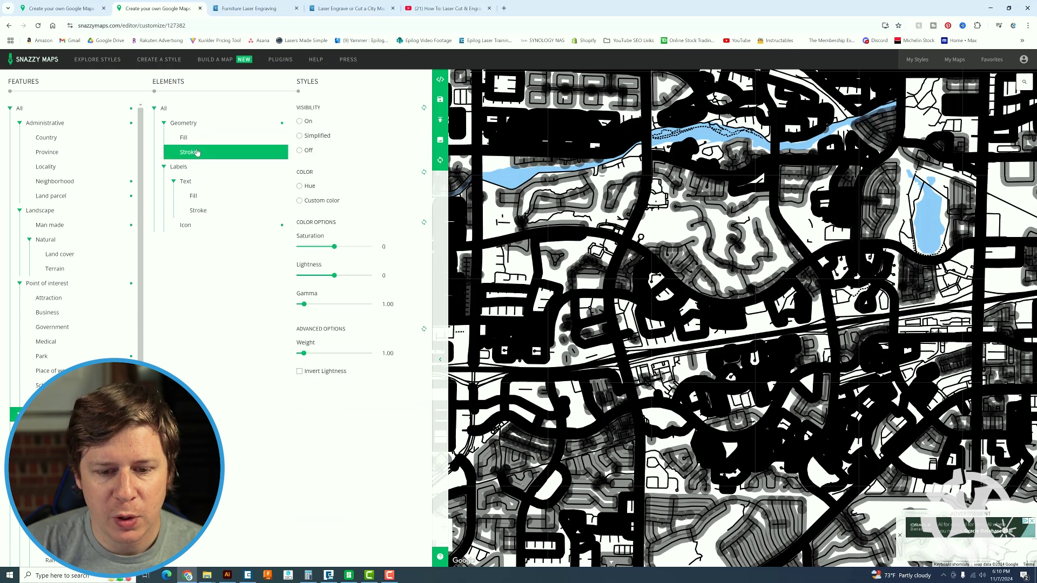
click(196, 151)
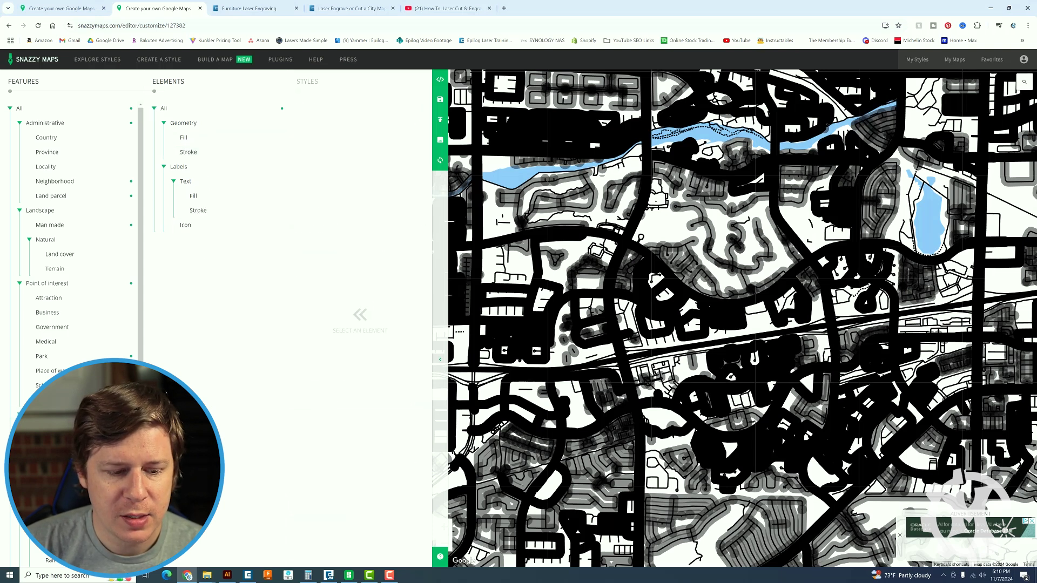
click(192, 109)
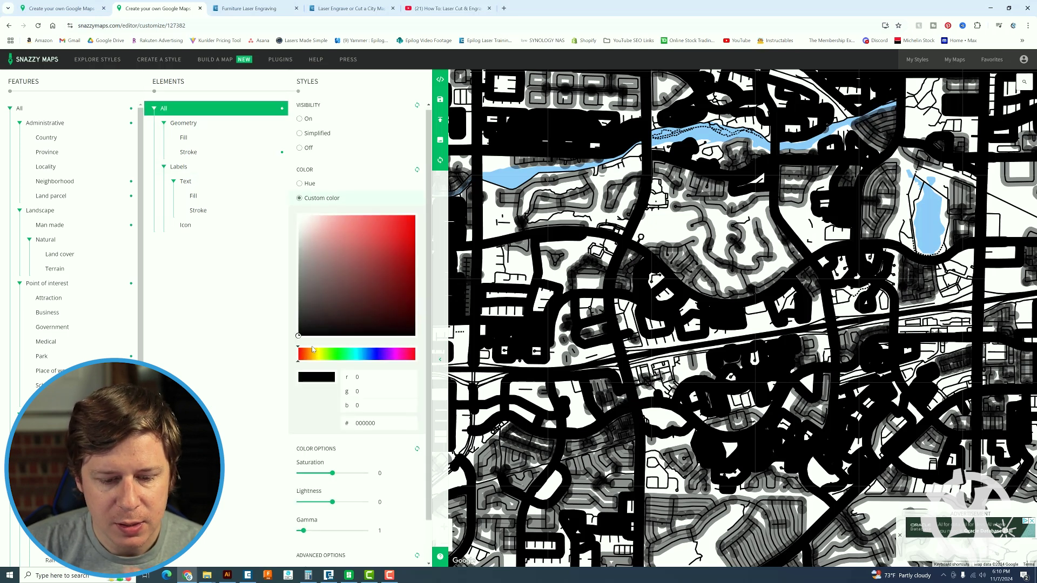
scroll(315, 351, down, 1)
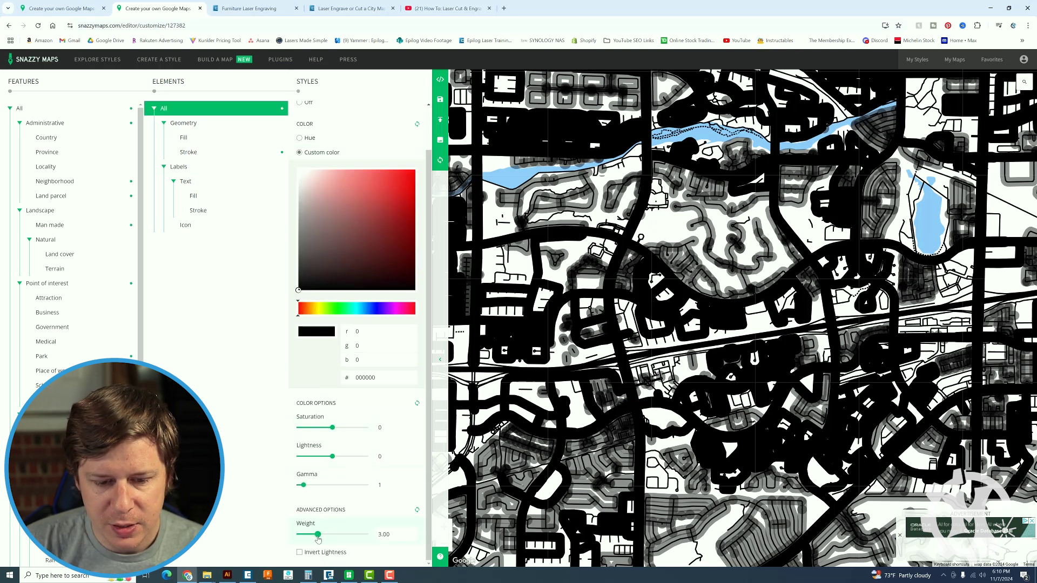
drag(317, 538, 304, 538)
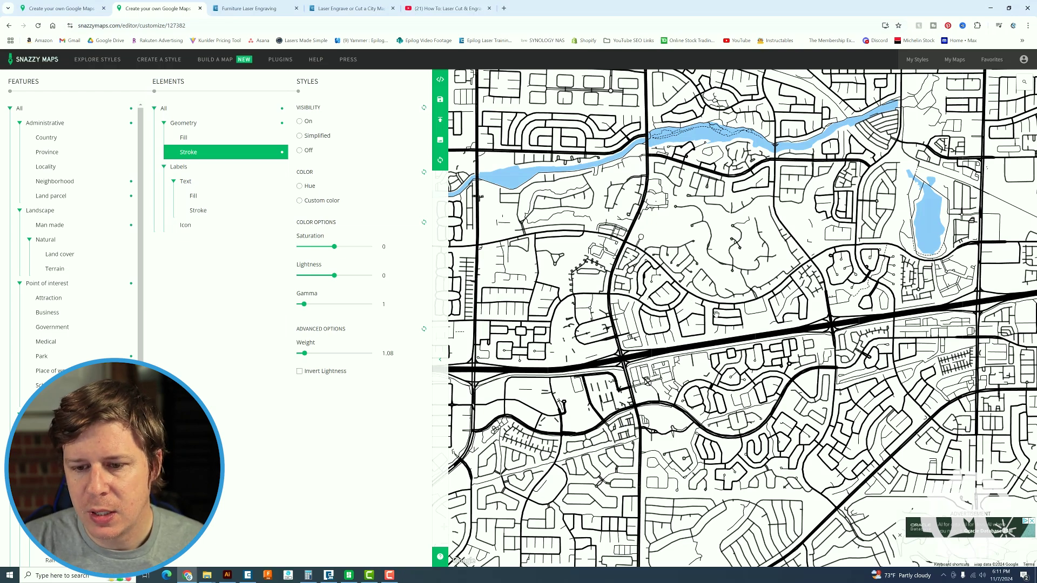
Step: Apply a custom color to the geometry fill of the Park feature under Point of interest
scroll(716, 313, down, 2)
scroll(734, 286, up, 2)
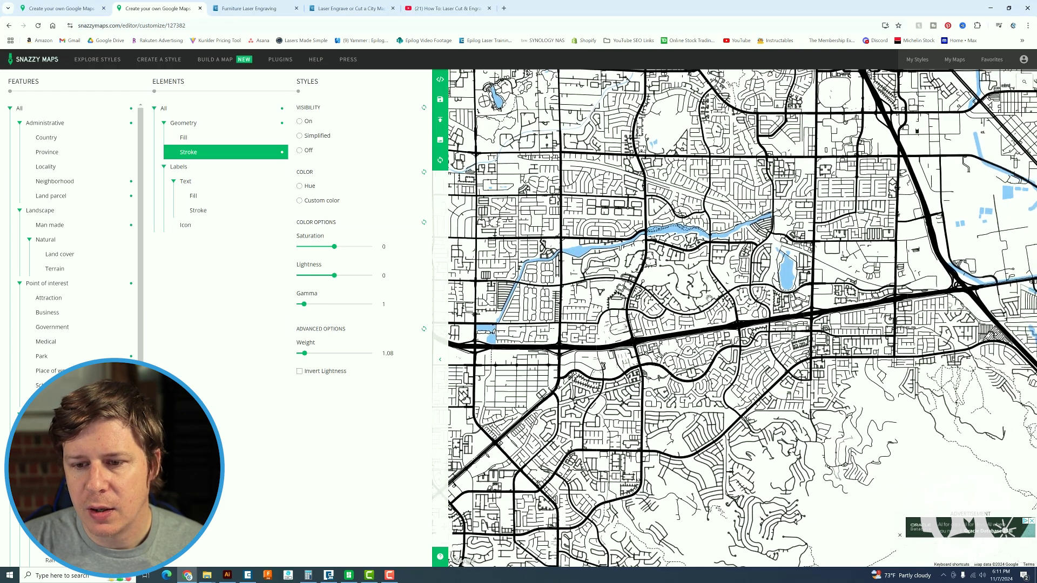
scroll(738, 276, up, 3)
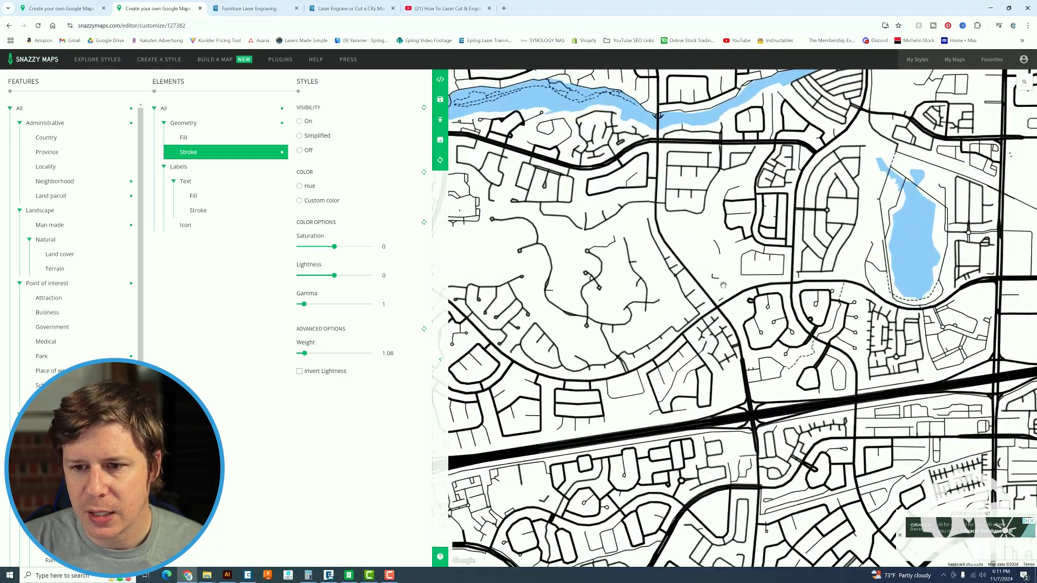
scroll(725, 283, down, 2)
drag(724, 283, 748, 373)
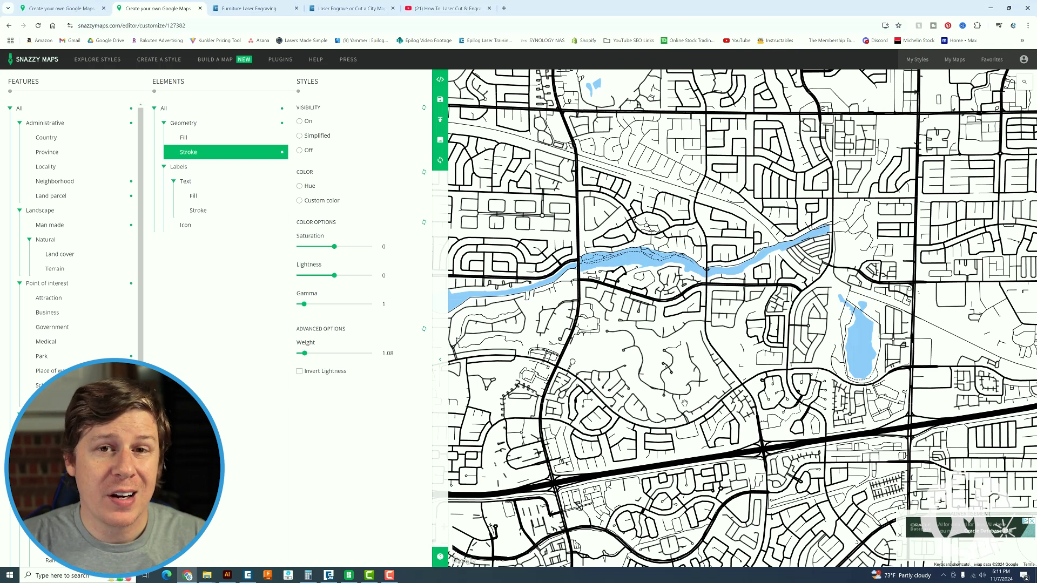
click(503, 349)
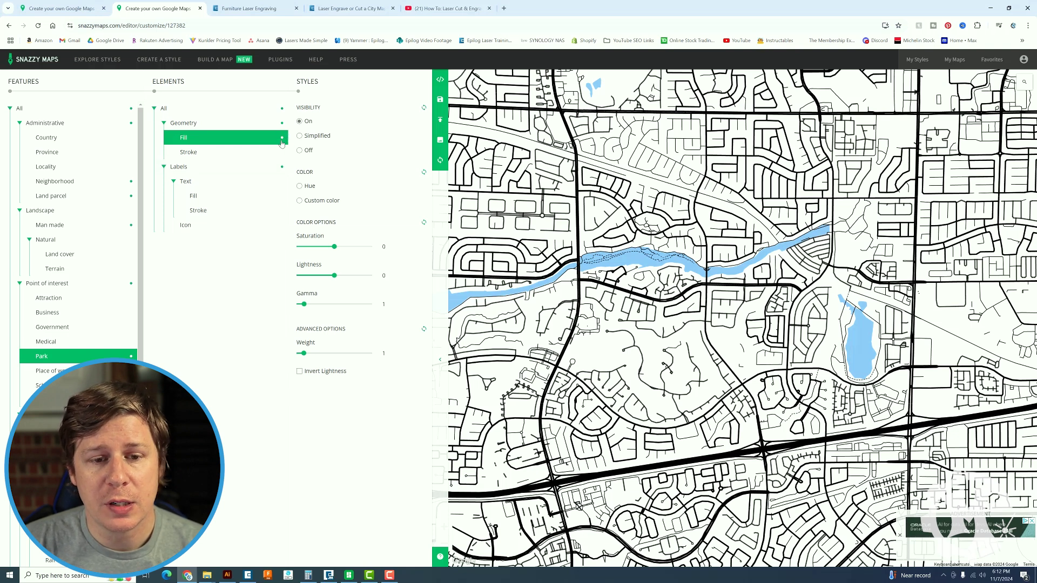
click(314, 200)
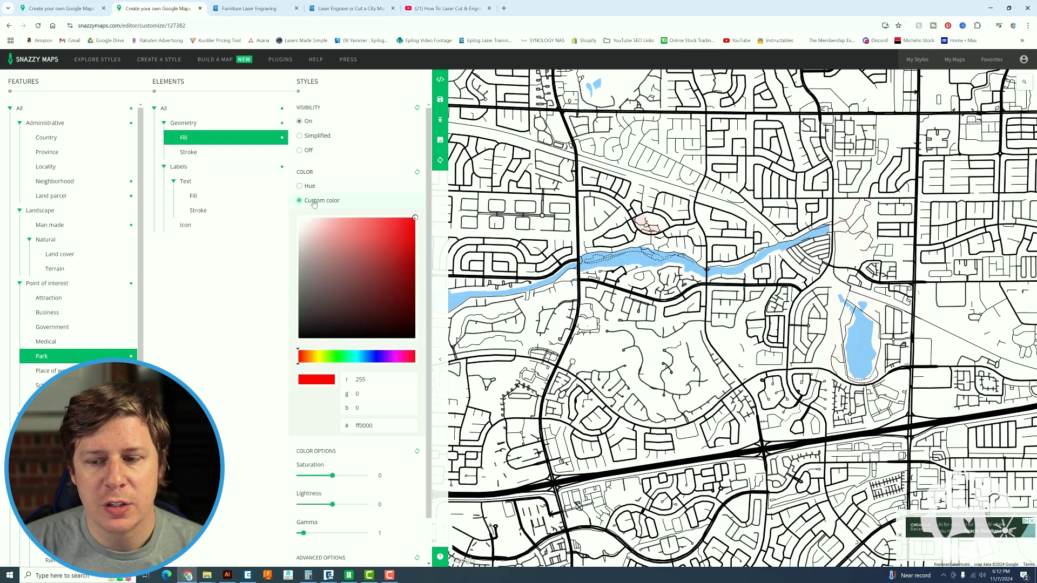
click(349, 357)
click(366, 231)
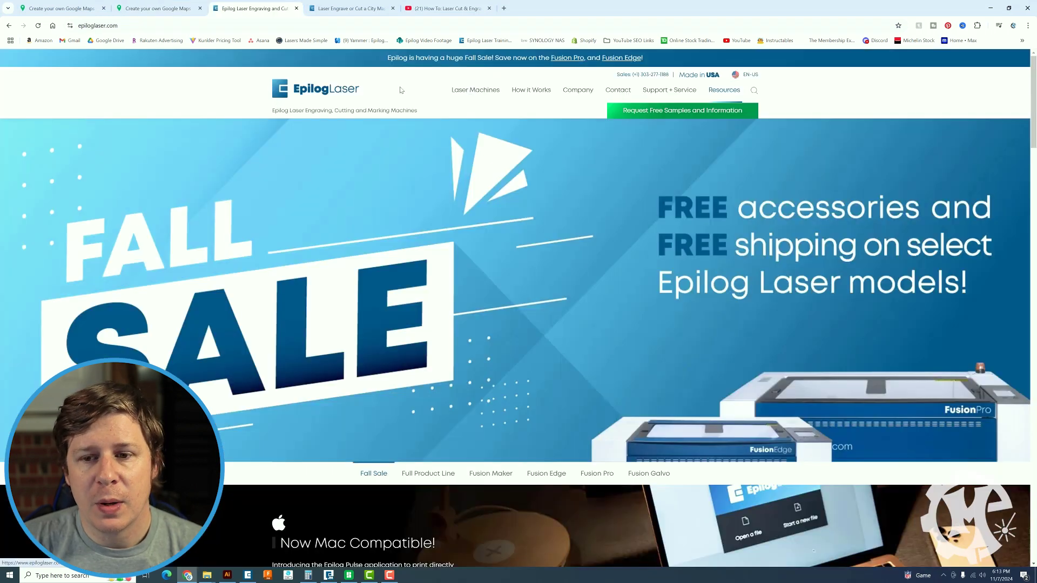
Step: Open the Sample Club resources on the Epilog Laser website and filter the project downloads to Wood
mouse_move(648, 91)
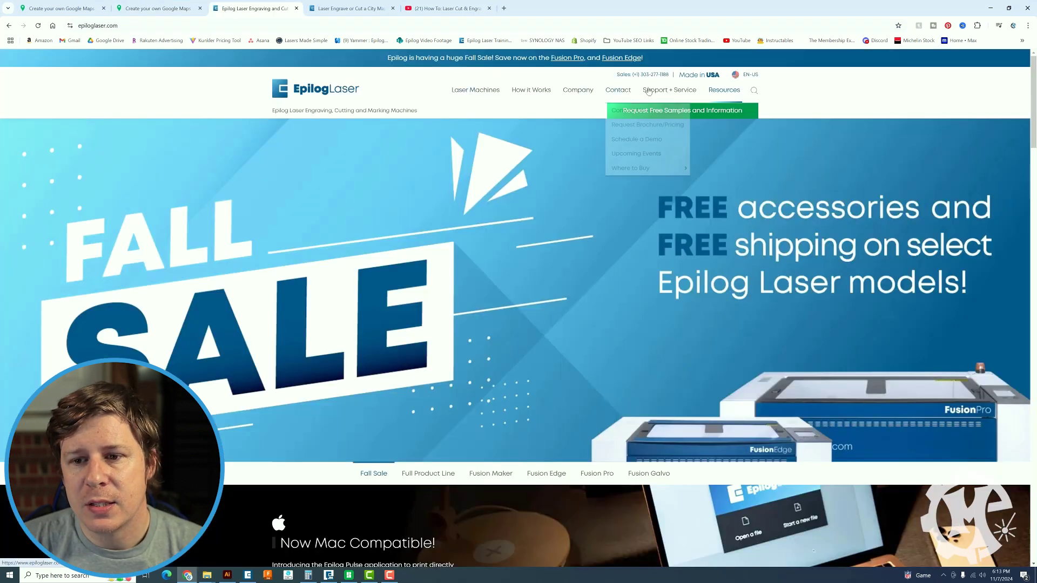
mouse_move(723, 95)
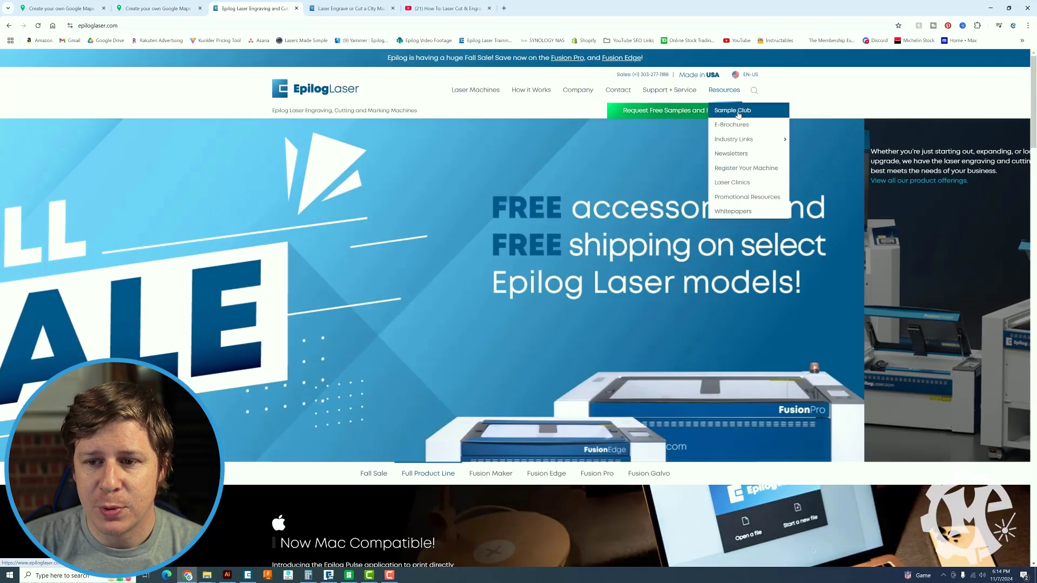
click(732, 110)
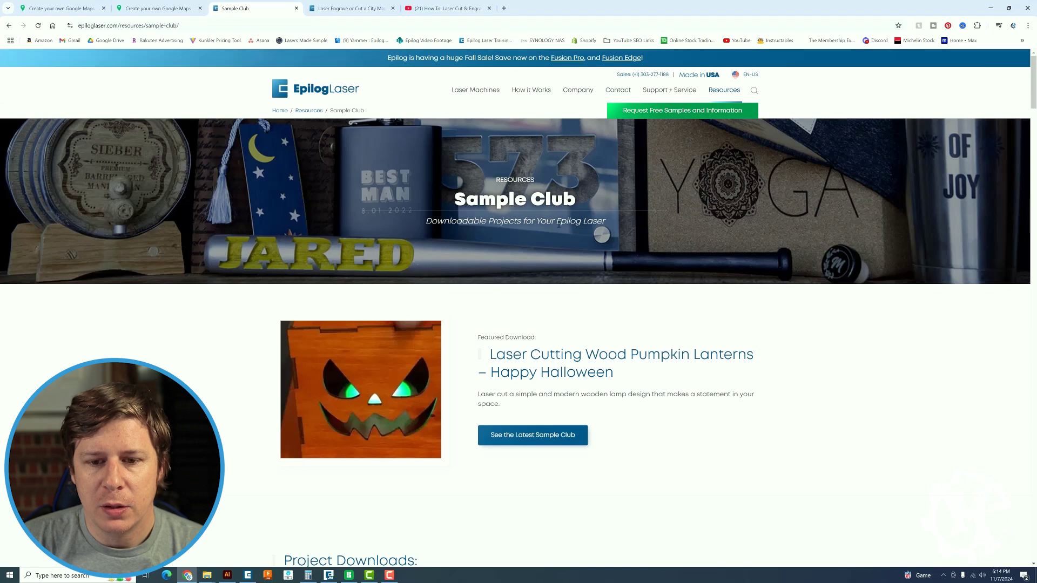
scroll(522, 238, down, 6)
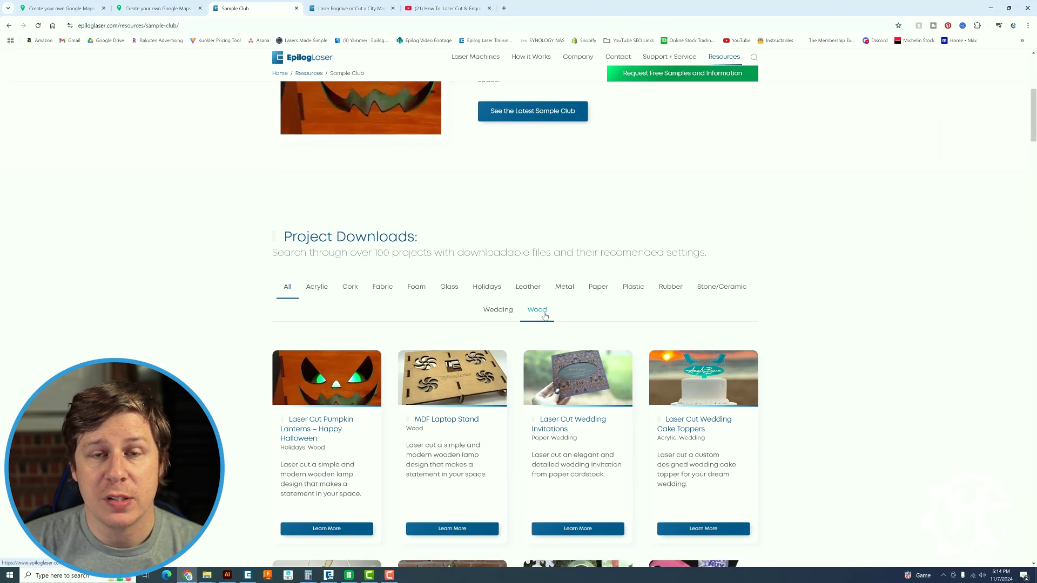
click(544, 316)
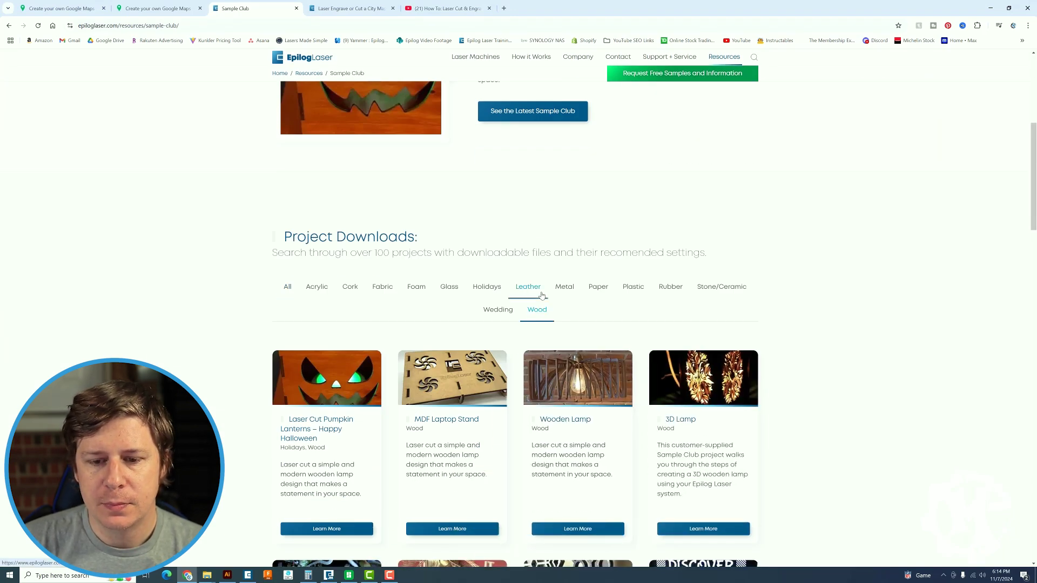
Step: Open the Customized End Tables project and go to its linked Illustrator article on creating a city map
scroll(542, 302, down, 4)
scroll(541, 295, down, 17)
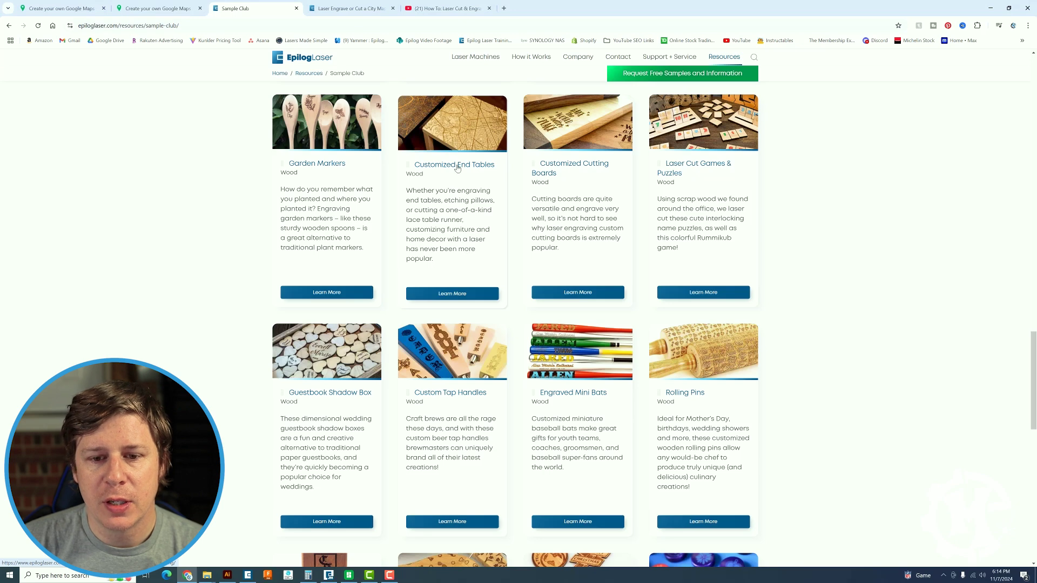
click(456, 166)
scroll(422, 248, down, 4)
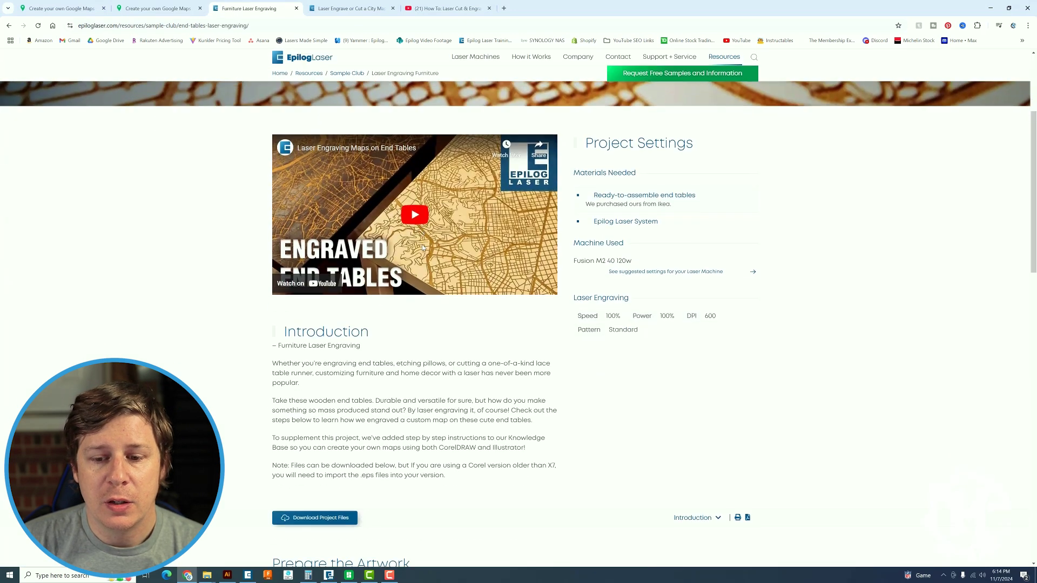
scroll(422, 248, down, 4)
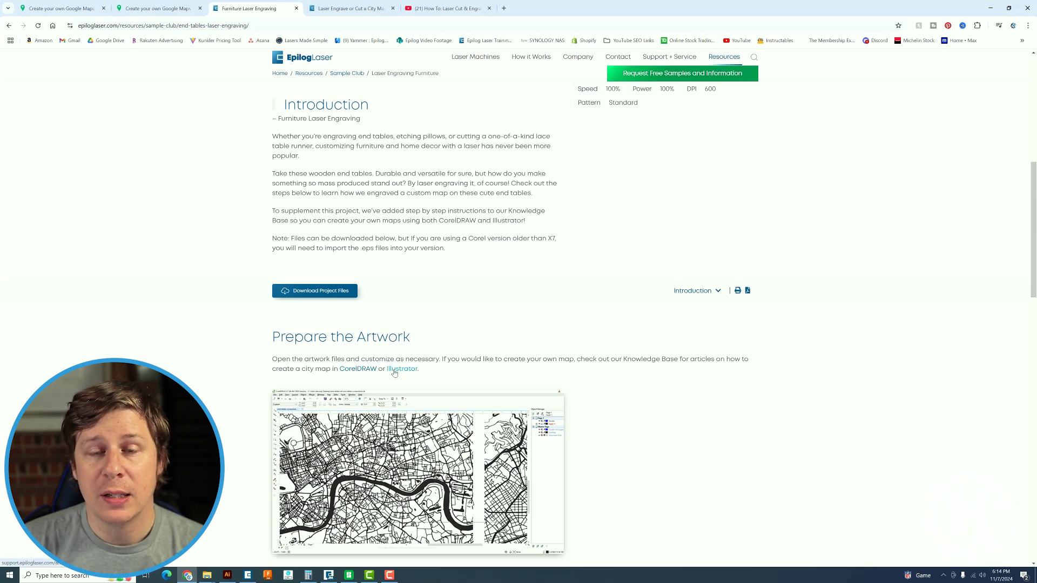
click(396, 371)
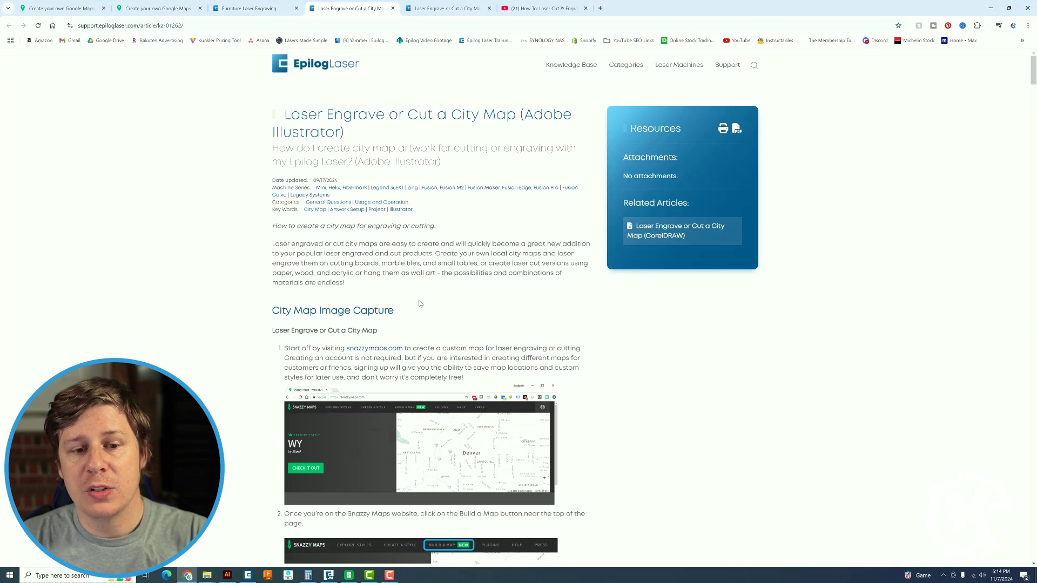
Step: Read the city map article's instructions on choosing a map style, size, center location, zoom level and markers
scroll(420, 303, down, 8)
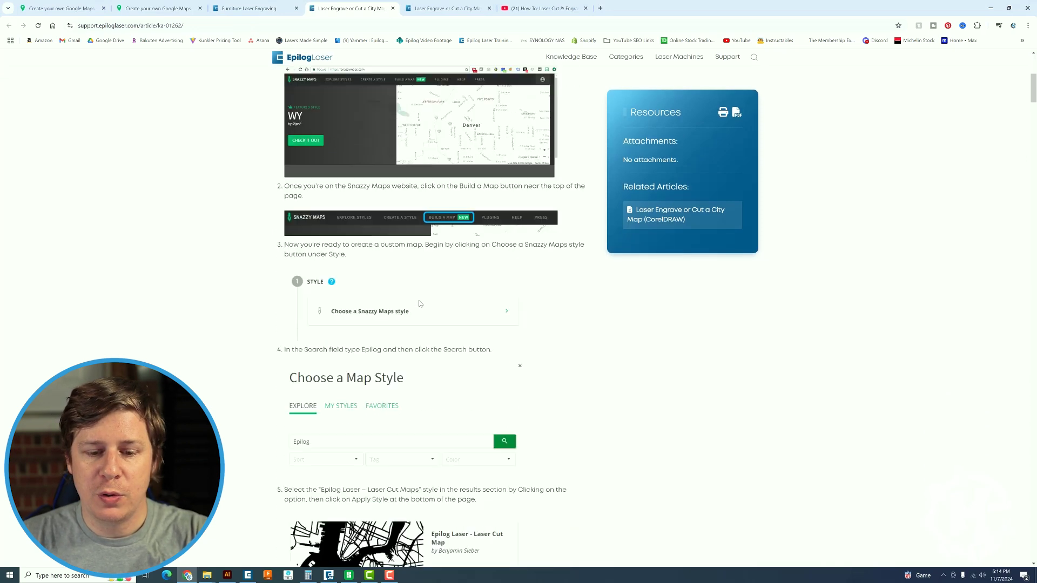
scroll(420, 303, down, 9)
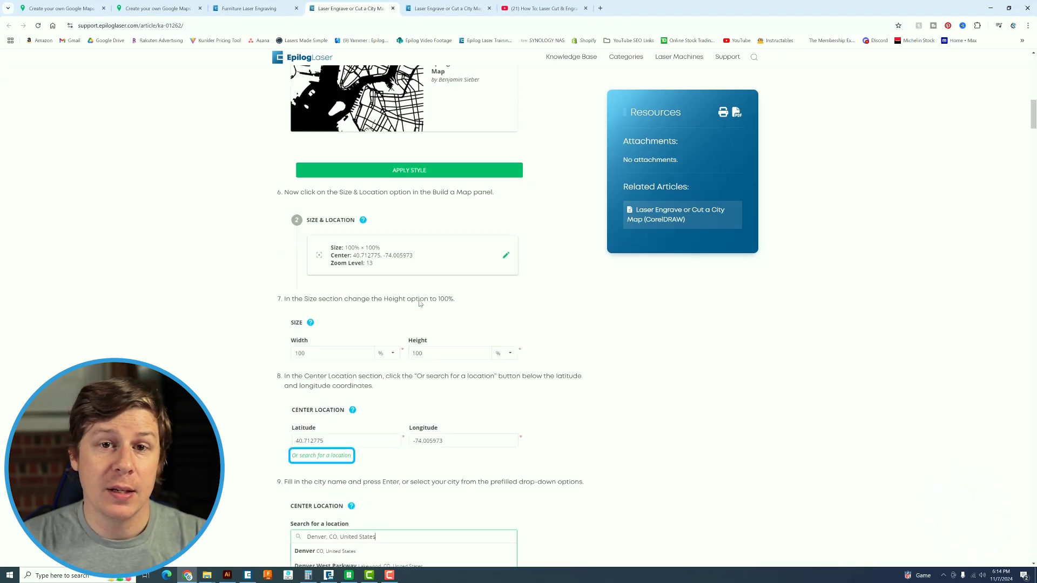
scroll(420, 303, down, 3)
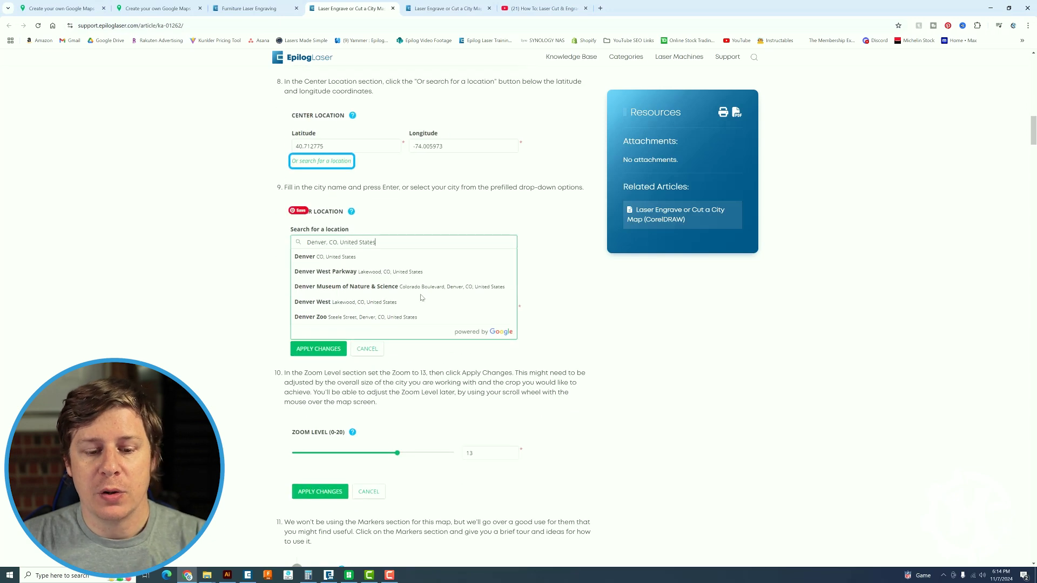
scroll(422, 298, down, 3)
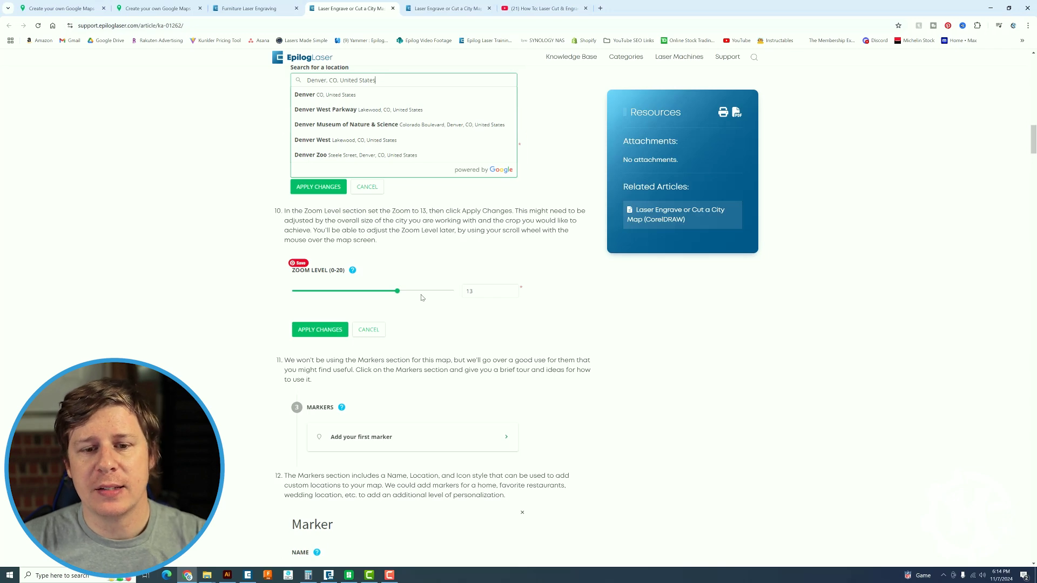
scroll(421, 298, up, 20)
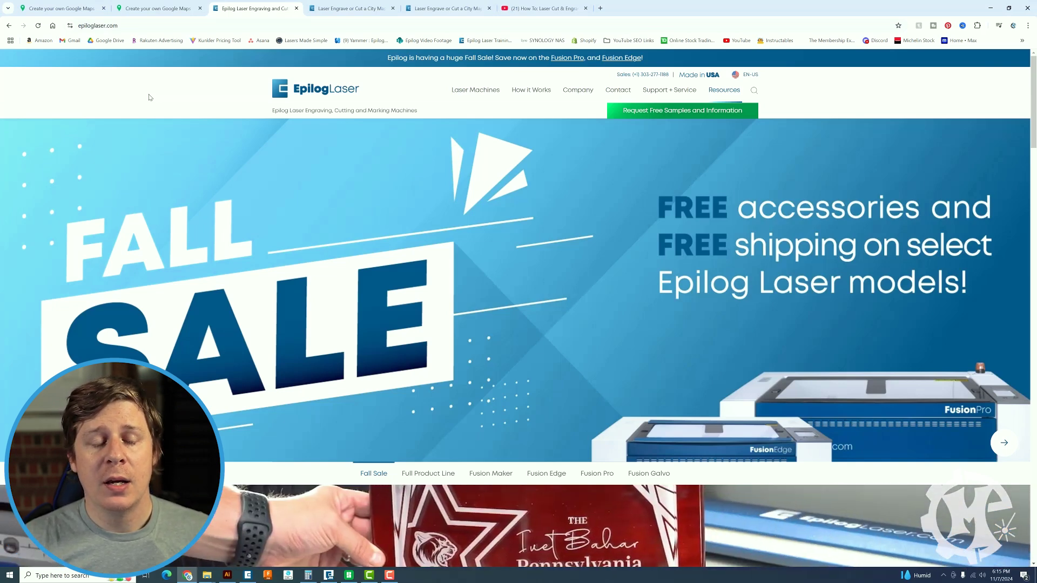
Step: Open the Fall Sale promotion from the Epilog Laser home page
click(493, 256)
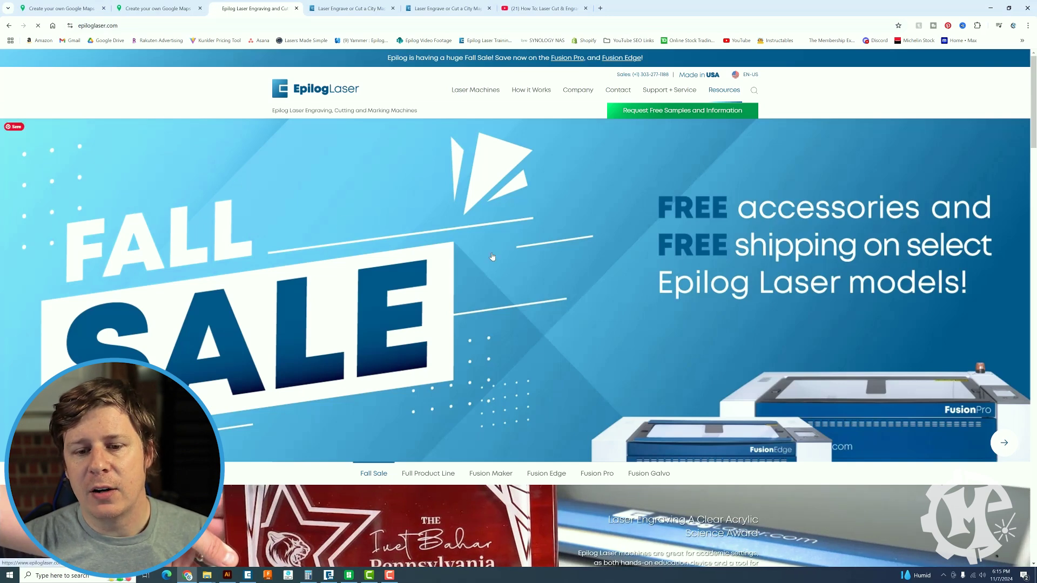
scroll(492, 256, down, 1)
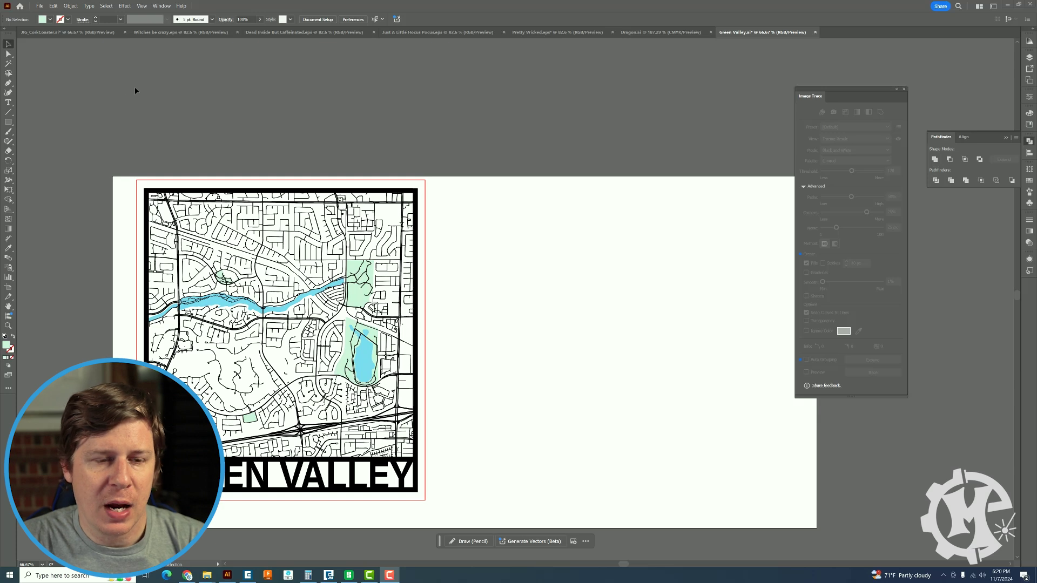
Step: In Illustrator, place snazzy-image (2) from the Downloads folder beside the finished Green Valley map and align it near the artboard's upper edge
click(39, 6)
click(63, 142)
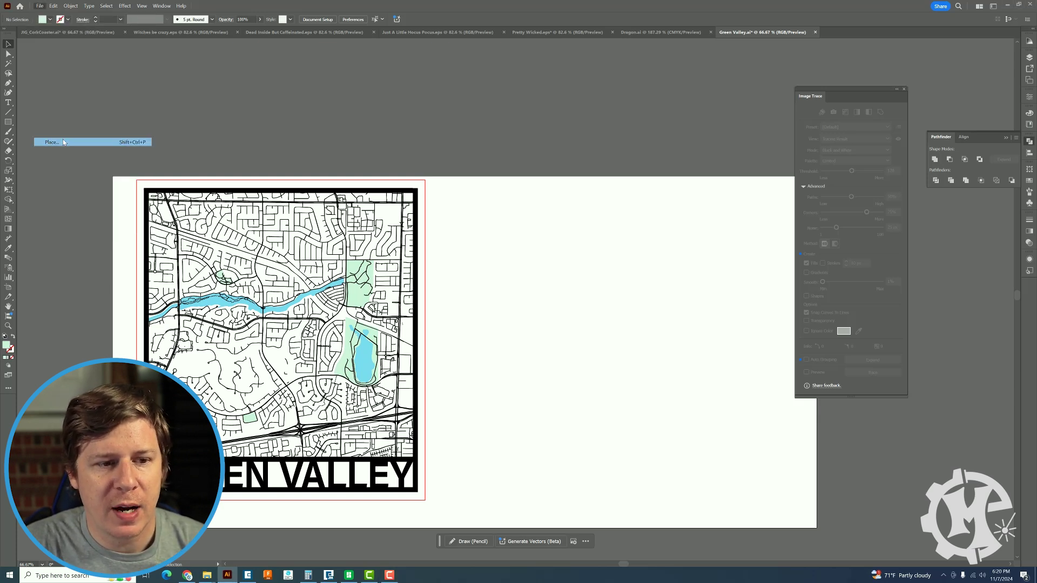
click(186, 244)
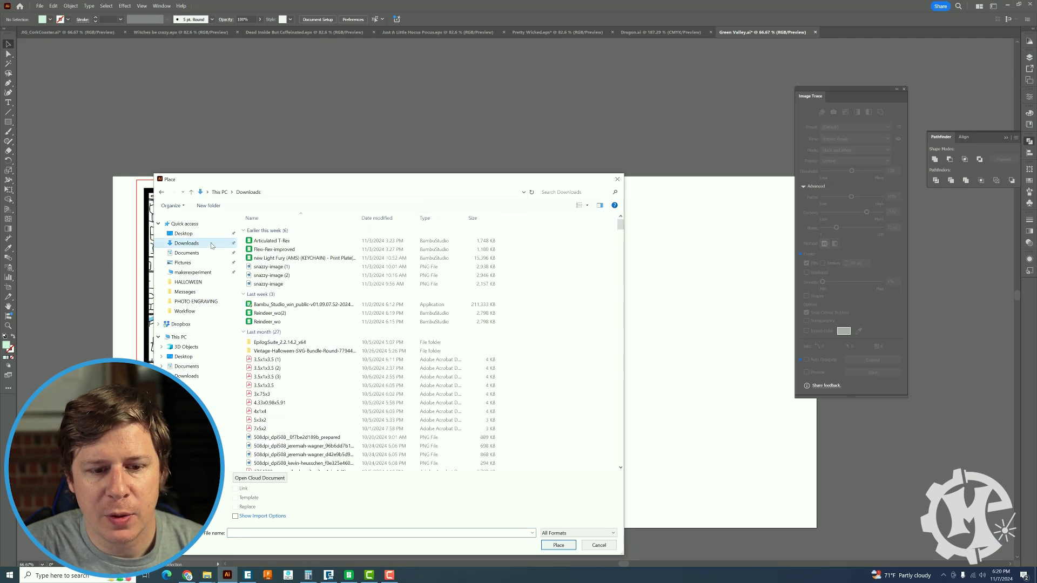
double_click(283, 276)
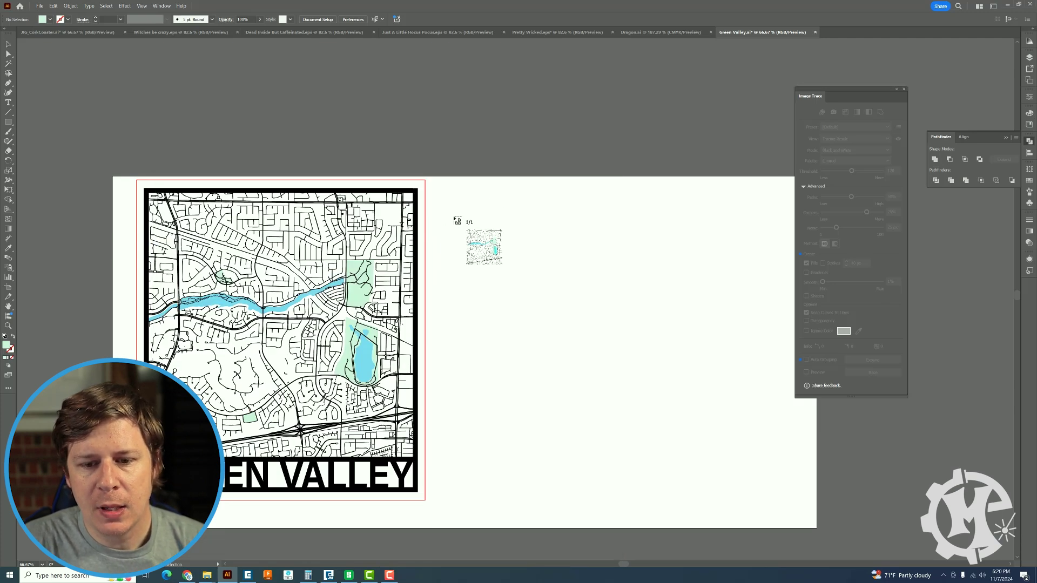
click(476, 192)
drag(516, 222, 484, 141)
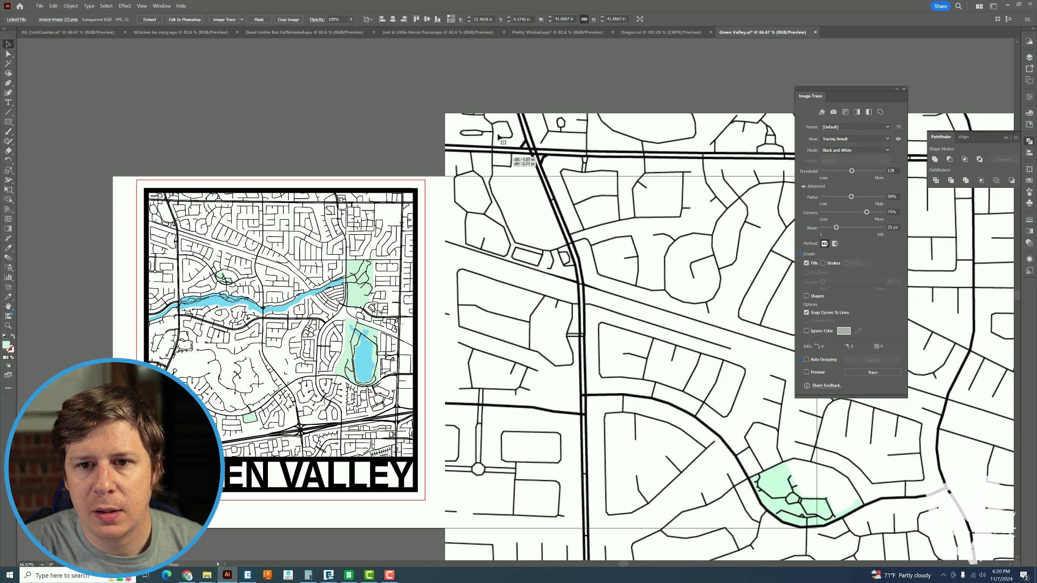
Step: Scale the placed map image proportionally to a width of 10 in and deselect it
click(565, 18)
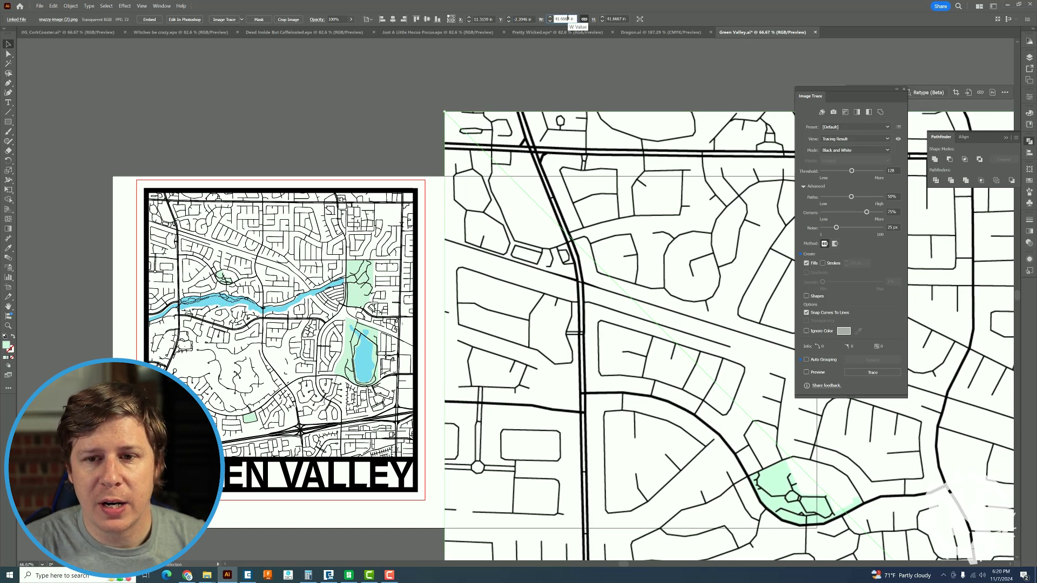
text(11.33)
key(Return)
key(ctrl+shift+a)
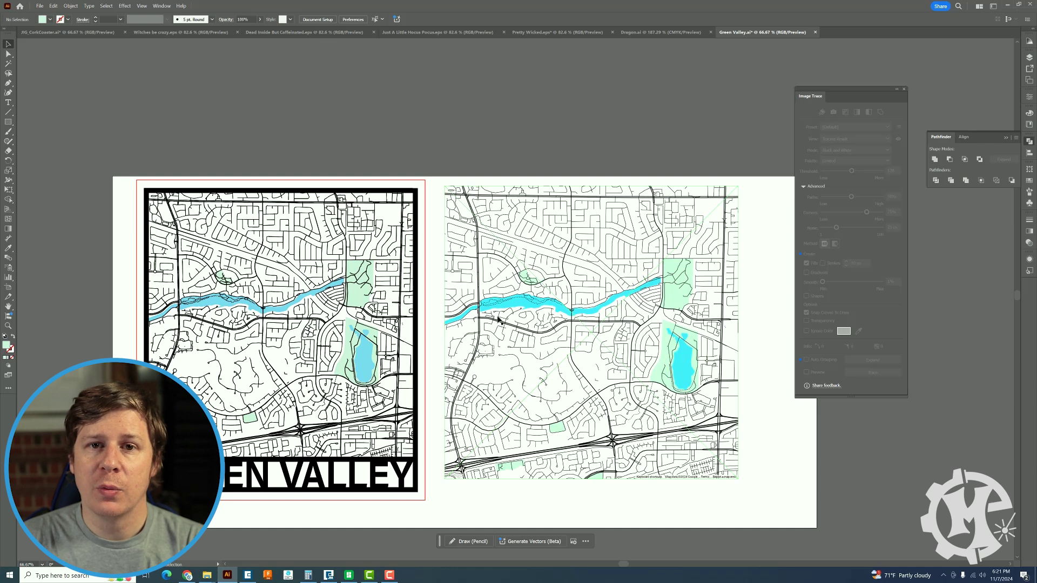
Step: Trace the placed map in color with a limited palette and path fitting at 82%, and delete the traced copy
click(537, 228)
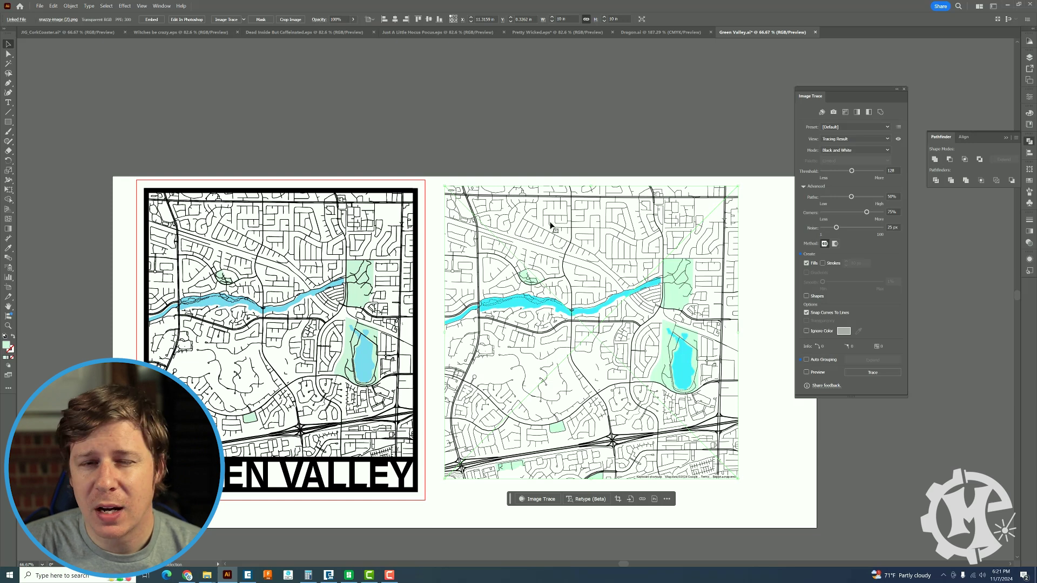
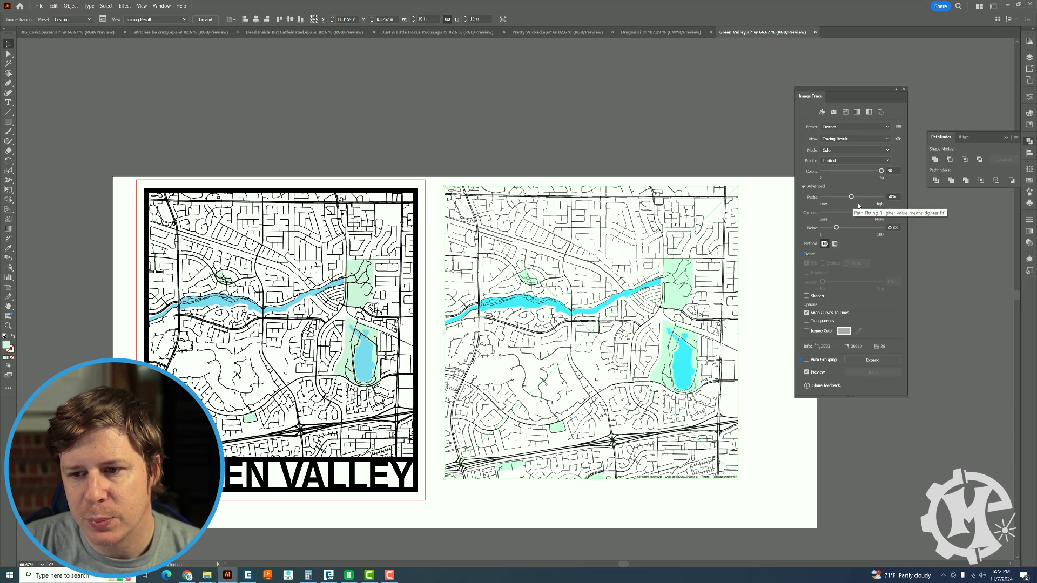
drag(851, 197, 872, 199)
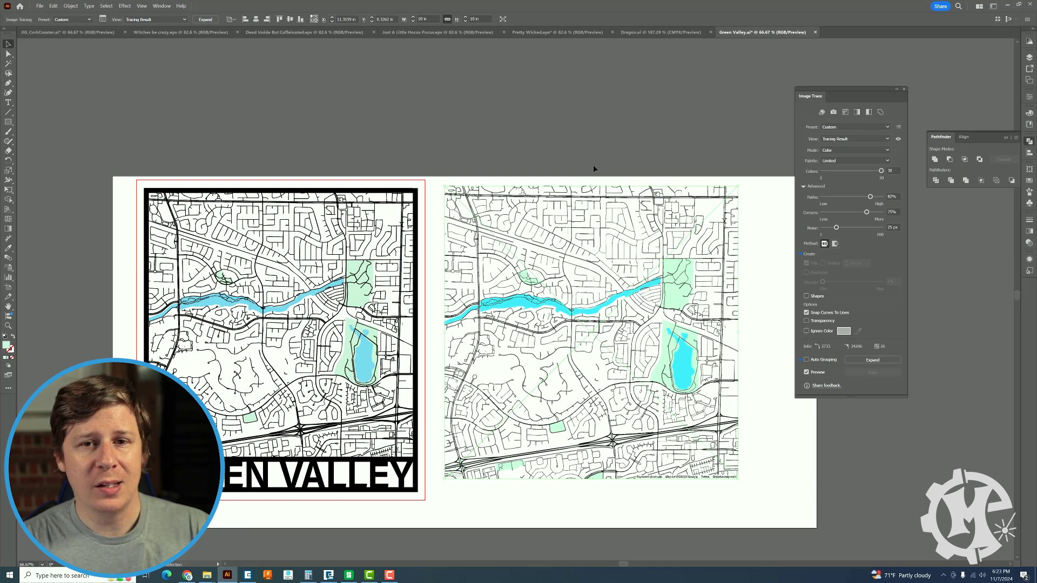
key(Delete)
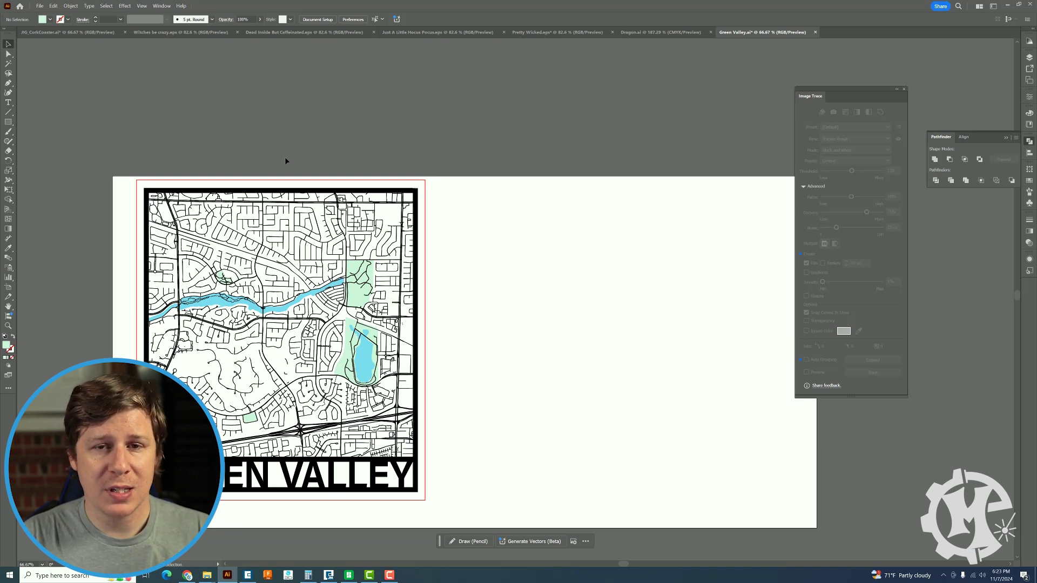
Step: Print the finished Green Valley artwork to the Epilog Engraver on a 24 x 12 in media size without scaling
drag(285, 160, 424, 203)
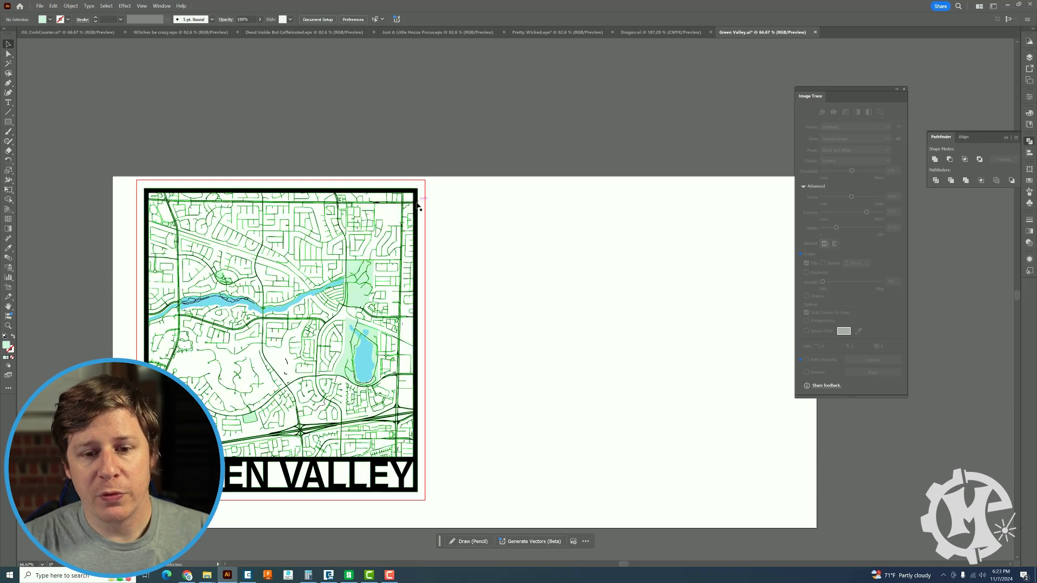
click(472, 211)
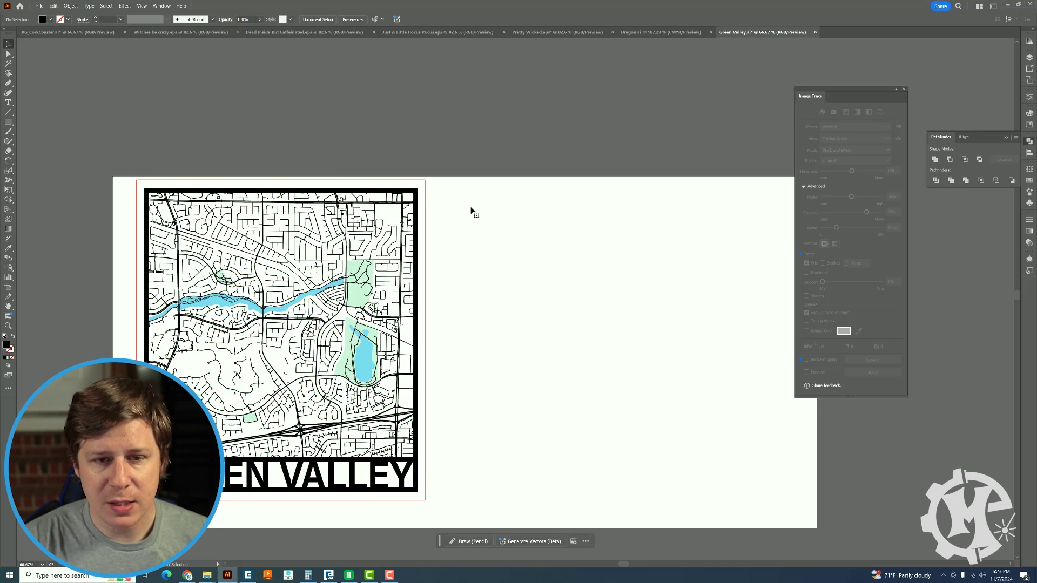
key(ctrl+p)
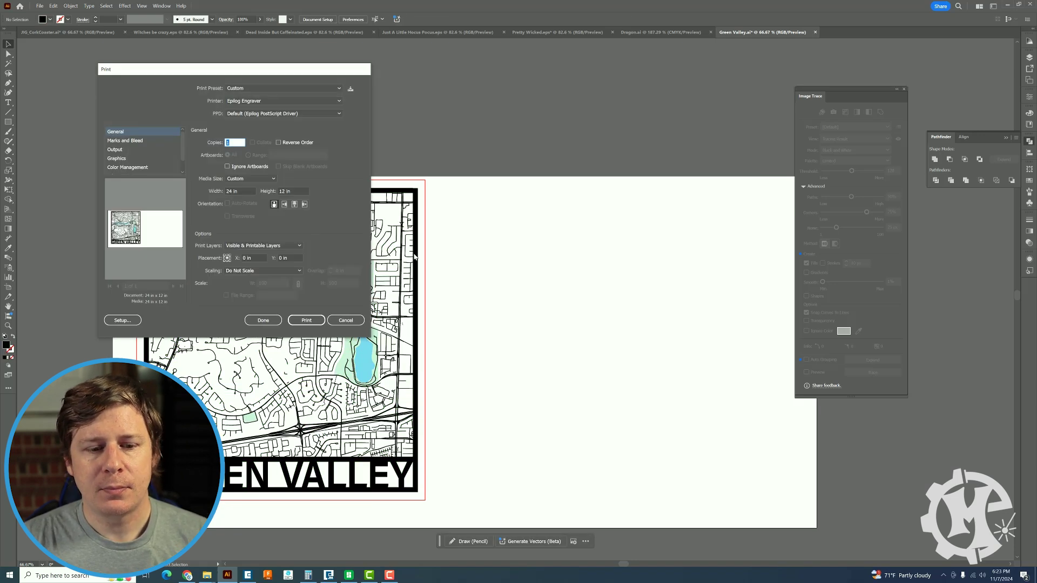
click(306, 320)
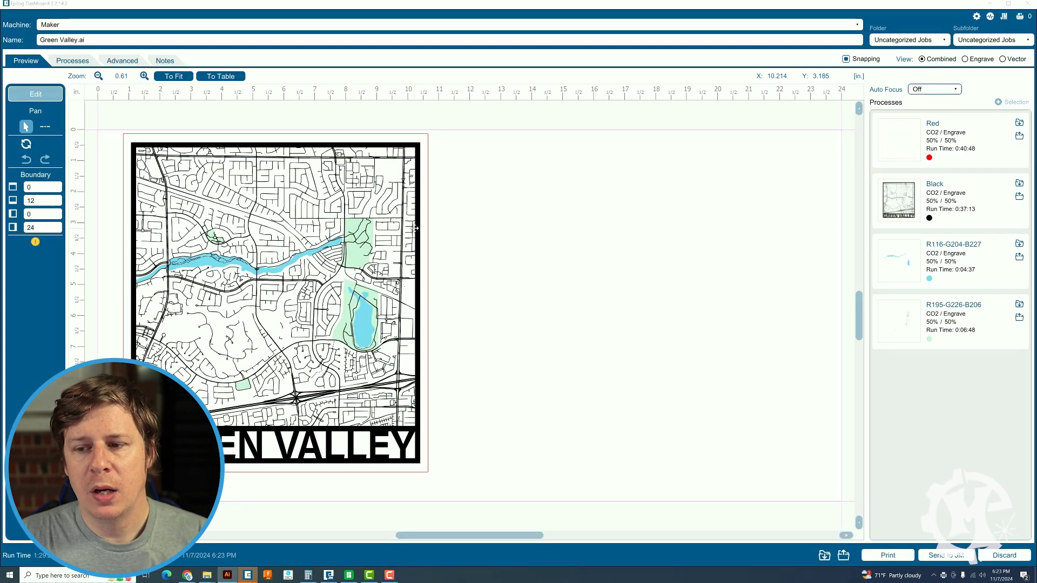
Step: Examine the engraving settings of the blue, black and red color processes in the Green Valley job
click(939, 308)
scroll(940, 216, up, 2)
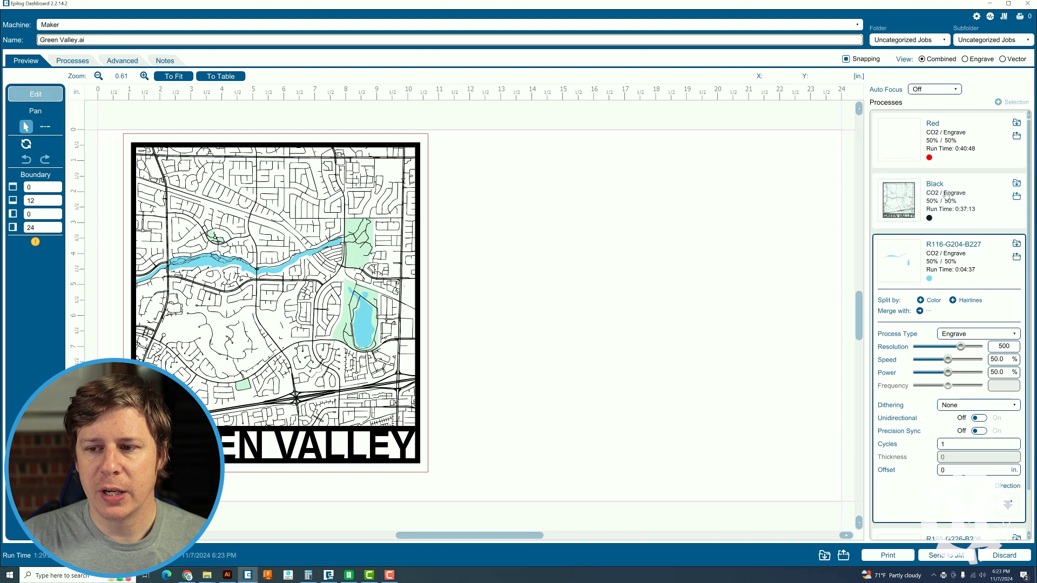
click(944, 197)
click(951, 153)
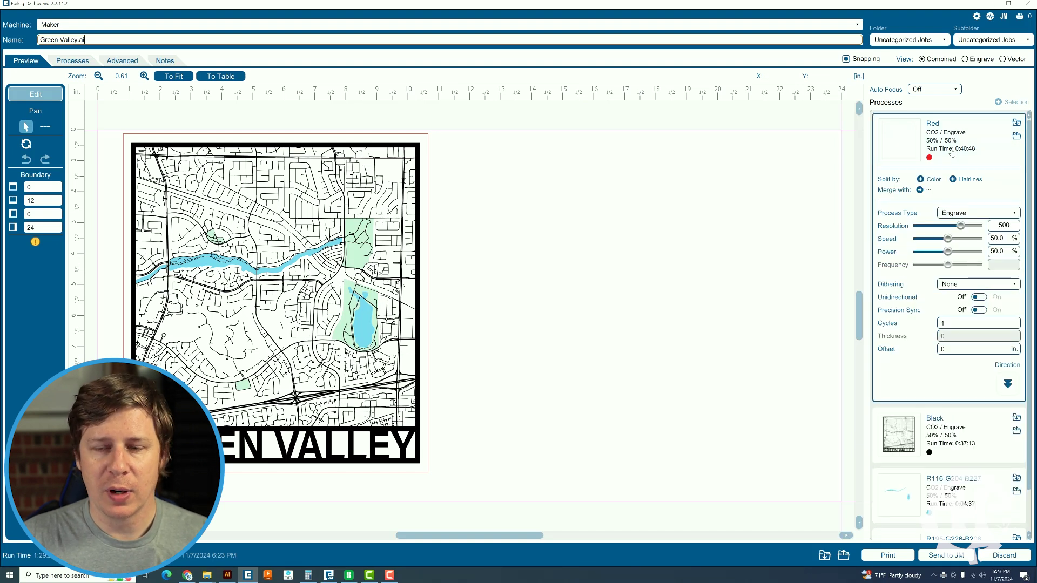